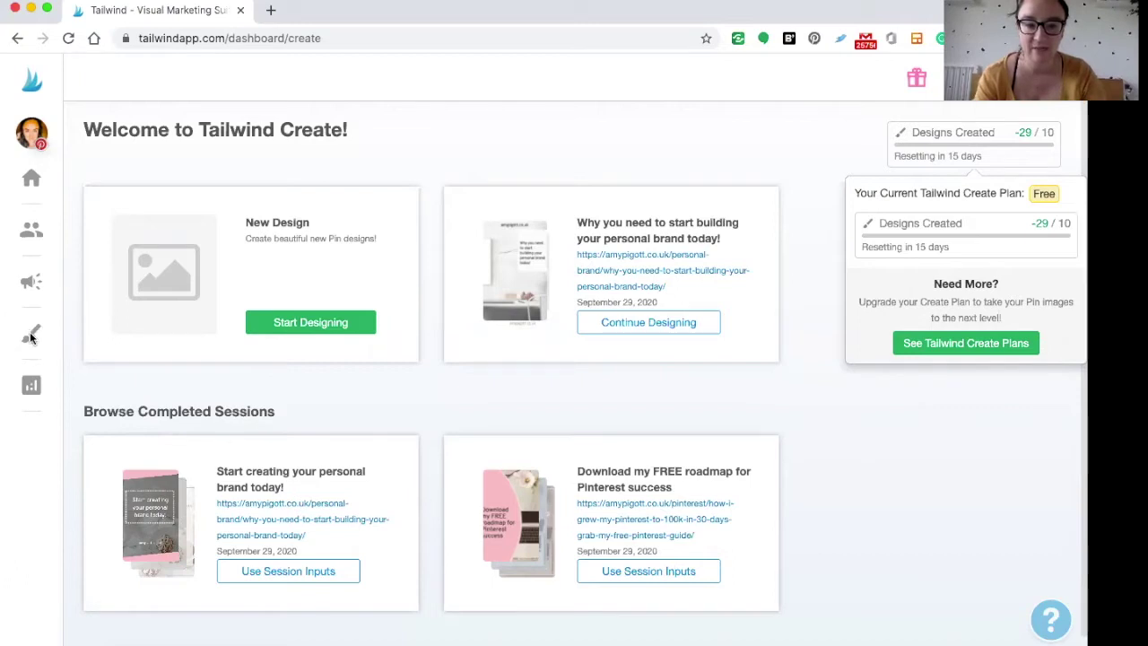
Step: Start a new design with the Instagram cheat sheet post's URL as destination link and the pin title "Grab my Instagram cheat sheet"
left_click(282, 328)
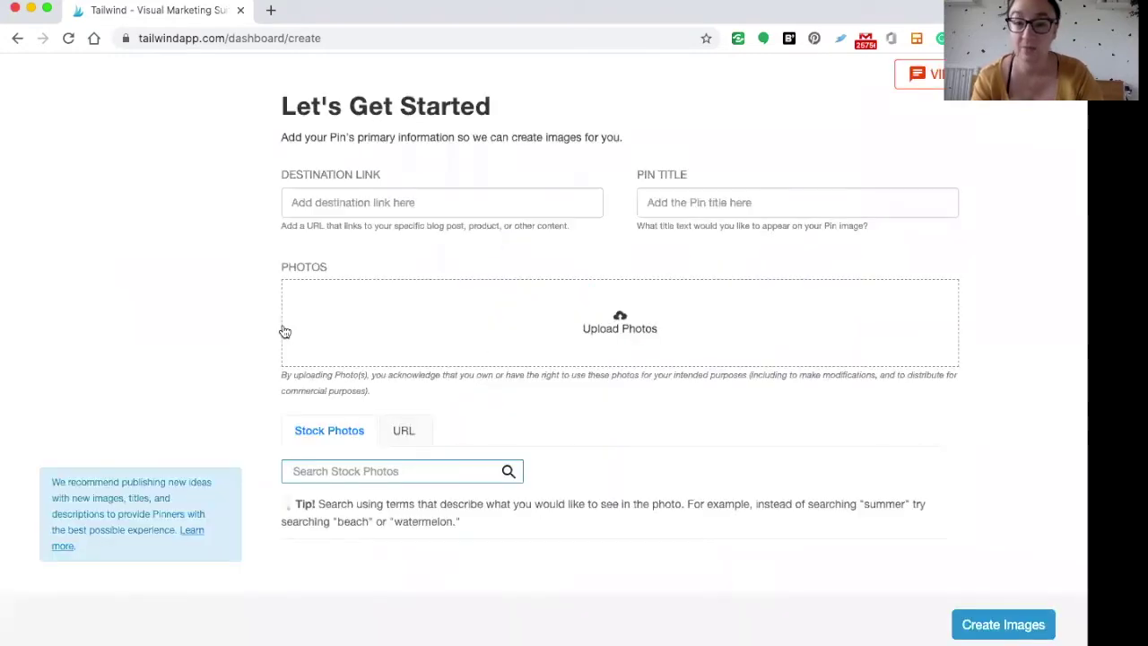
left_click(362, 203)
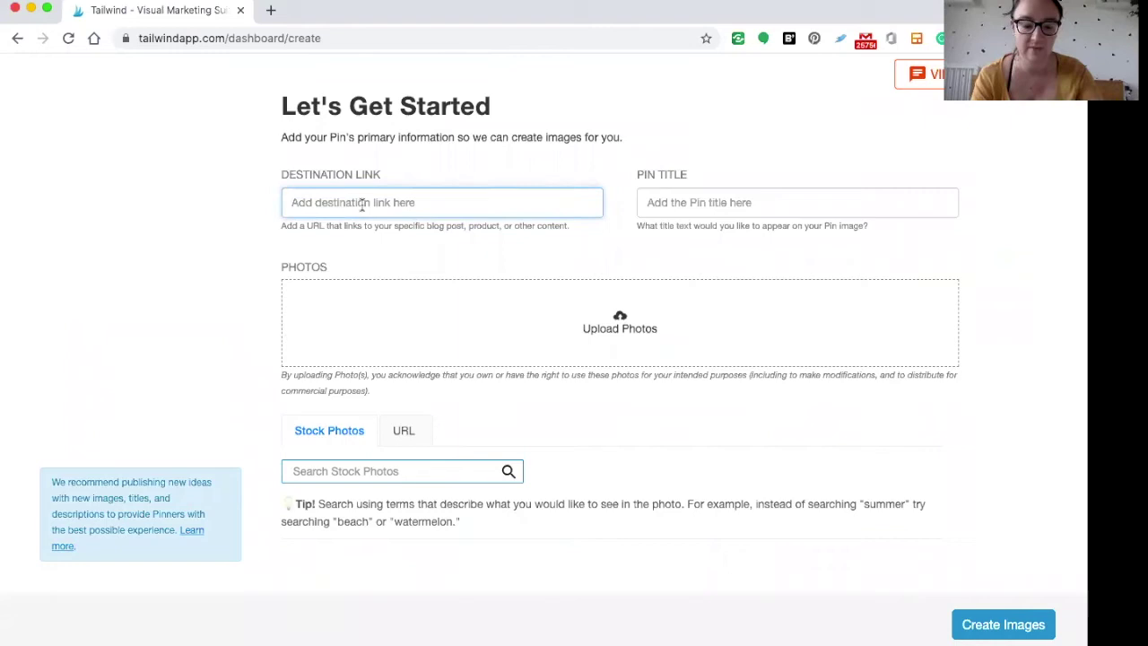
key("super+v")
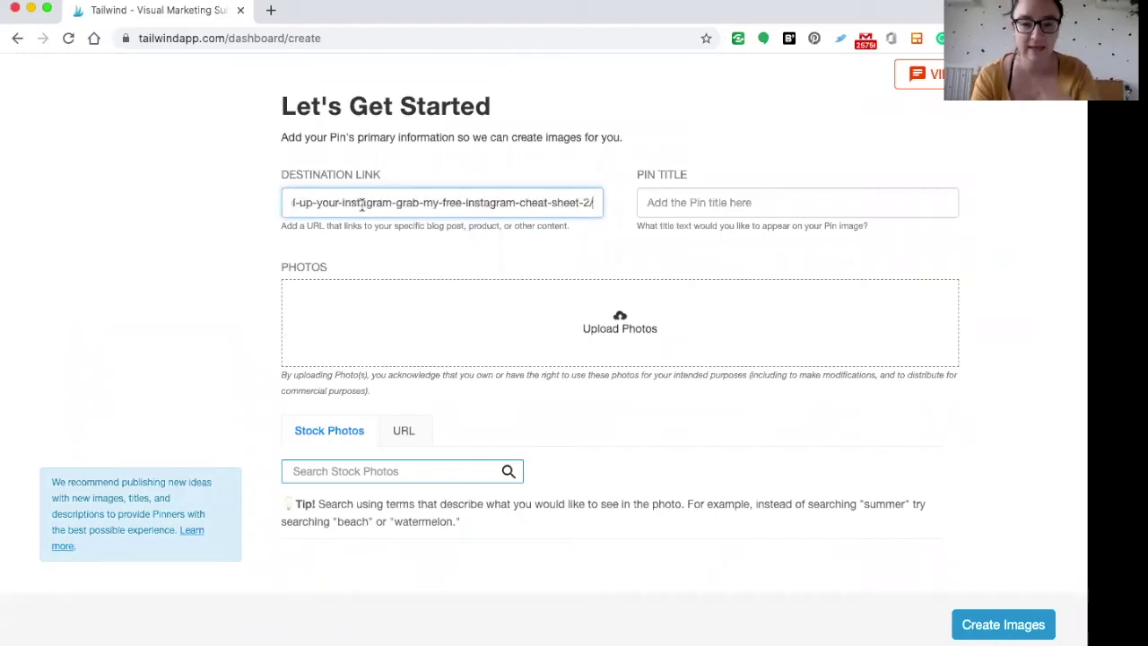
left_click(679, 203)
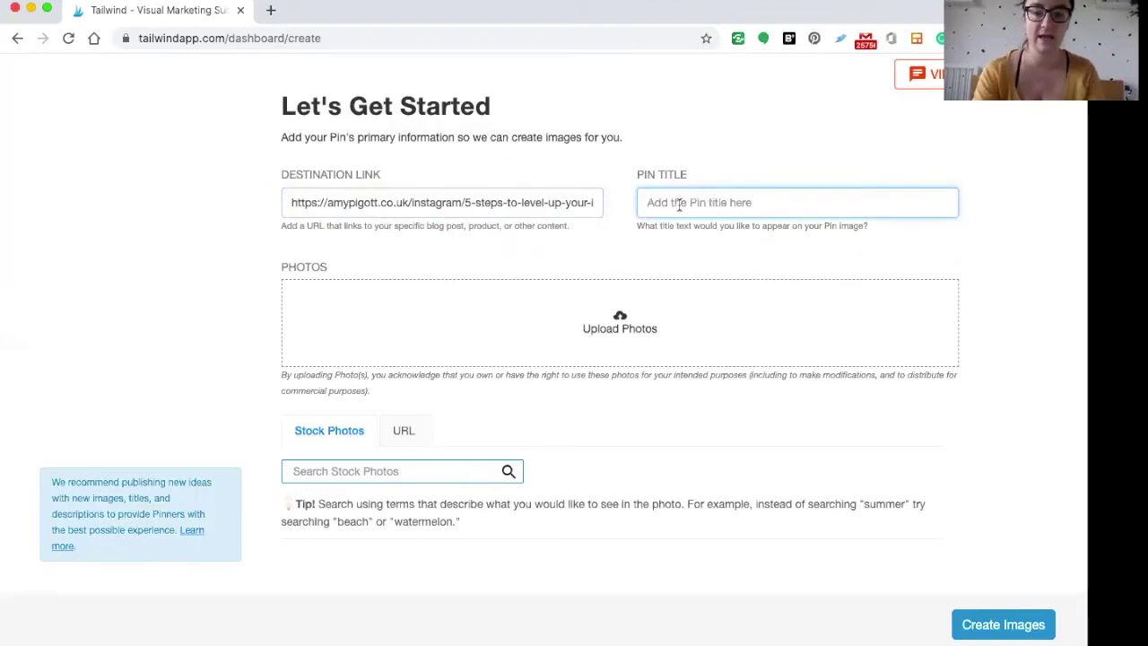
type("Grab my Instagram cheat sheet")
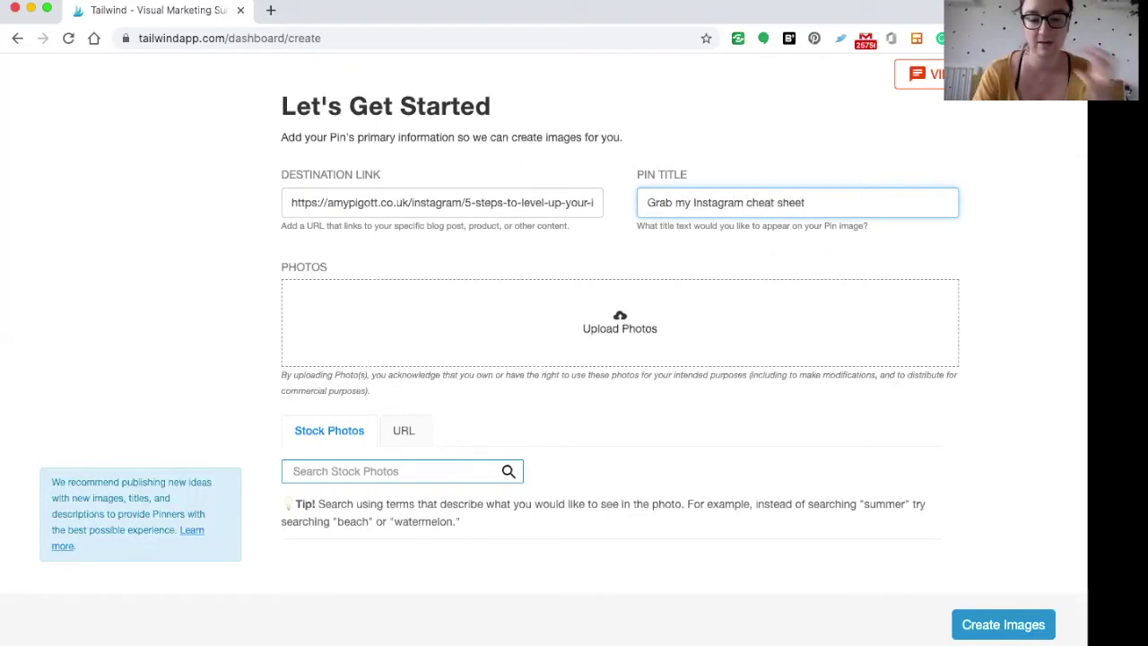
Step: Search the stock photos for "laptop" and add the free overhead photo of a grey laptop beside a plant and notebook
left_click(376, 470)
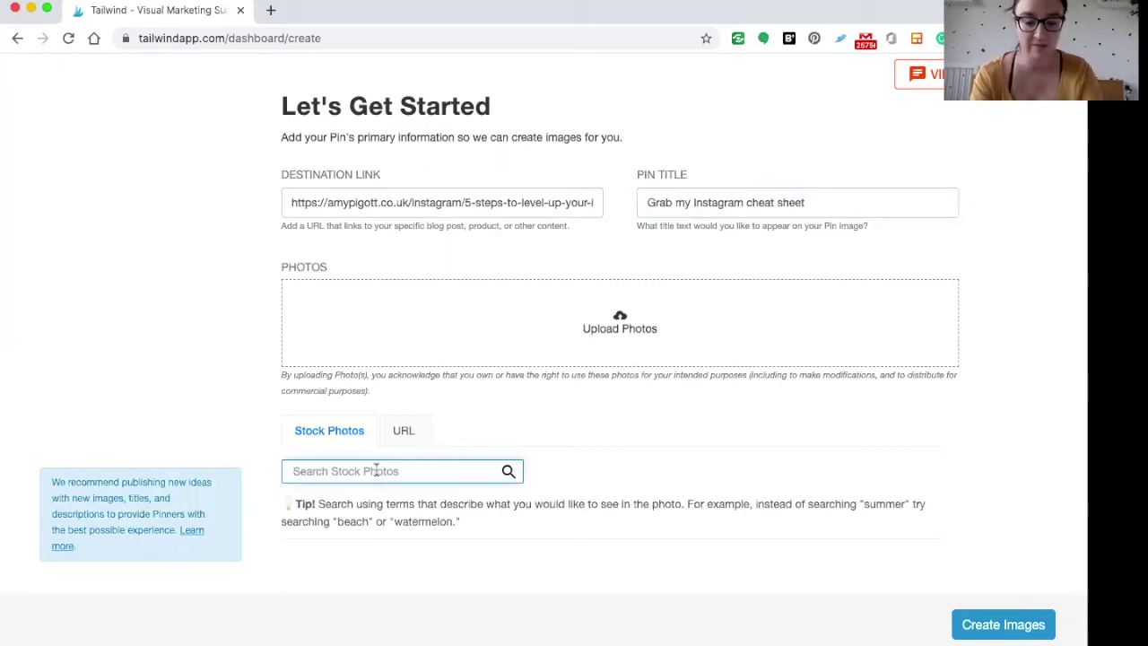
type("laptop")
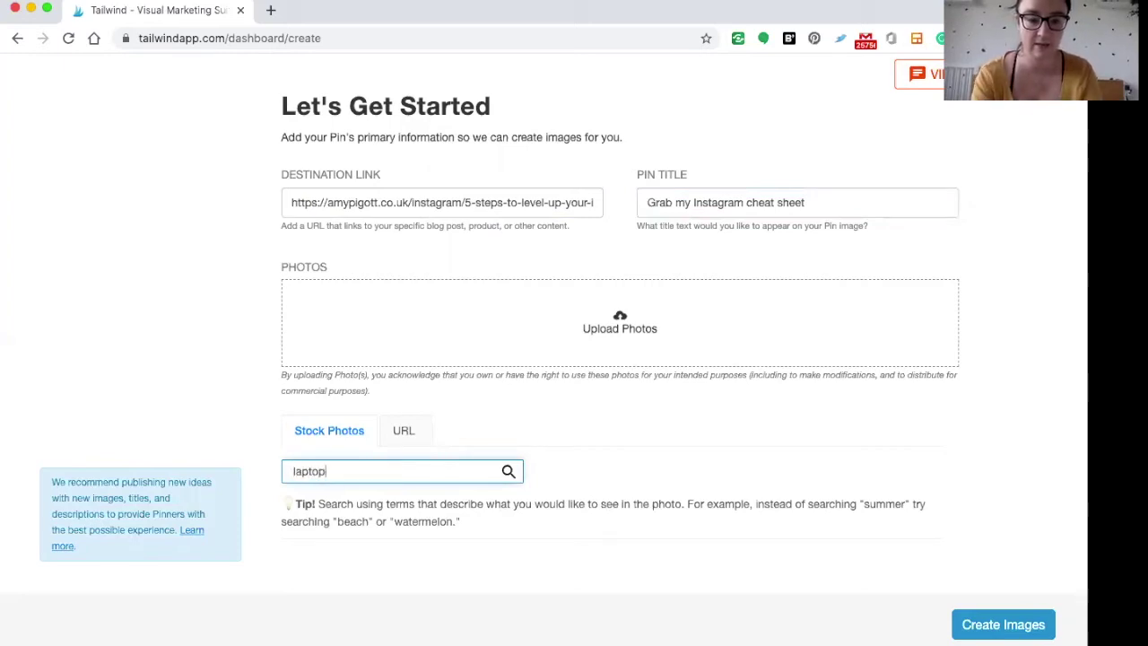
left_click(509, 472)
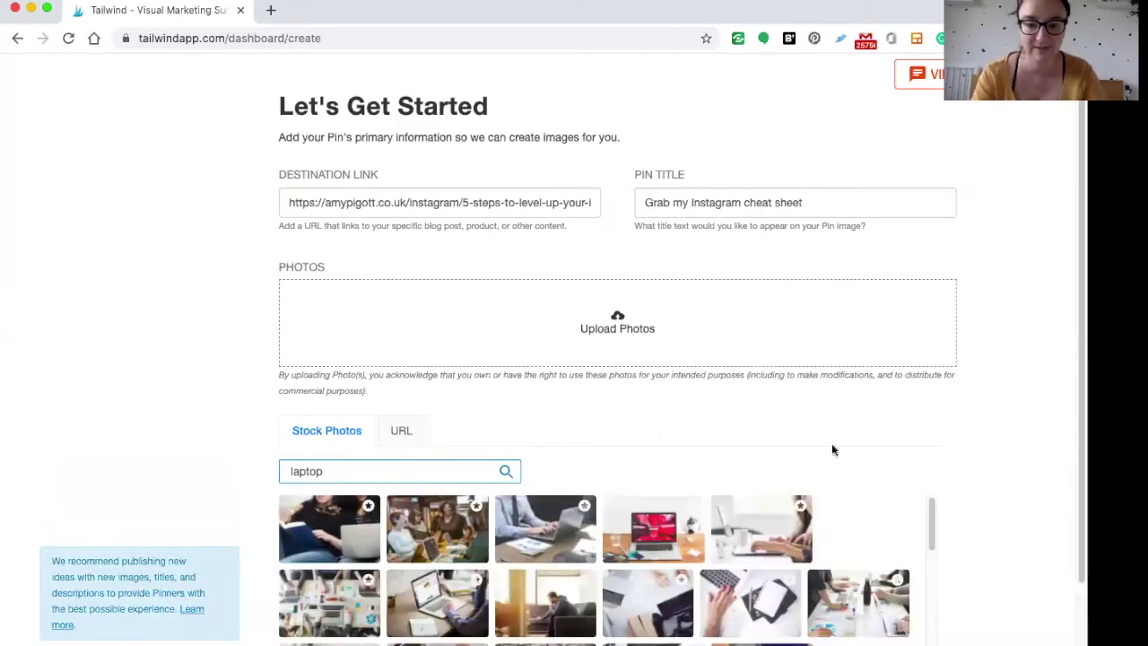
scroll(933, 530, "down", 2)
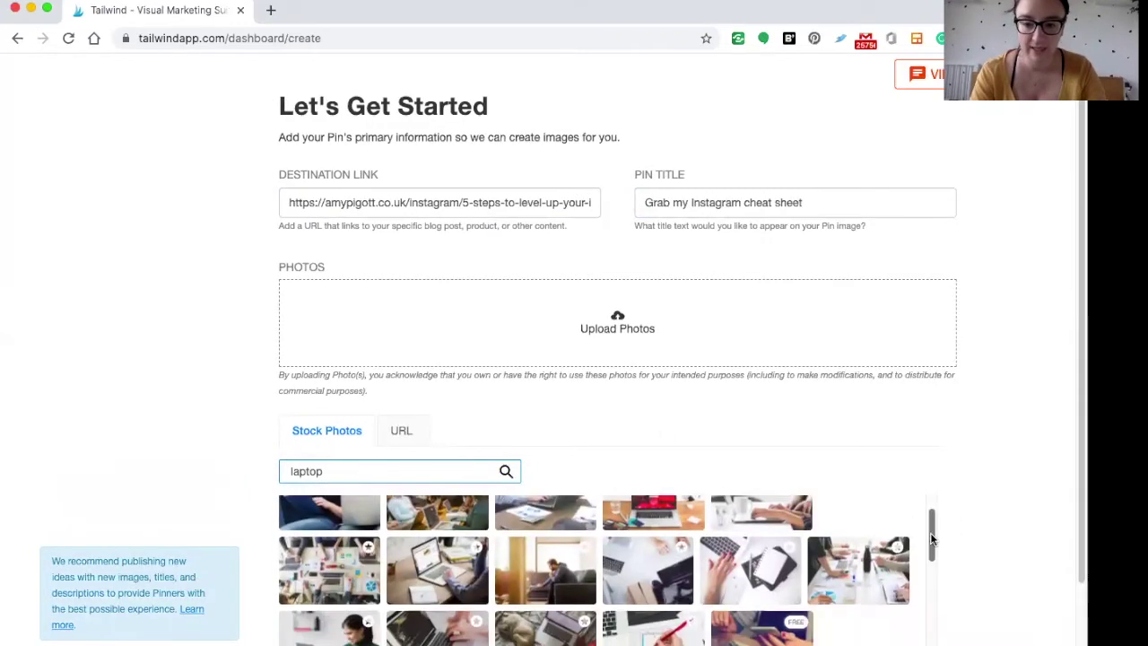
scroll(935, 531, "up", 2)
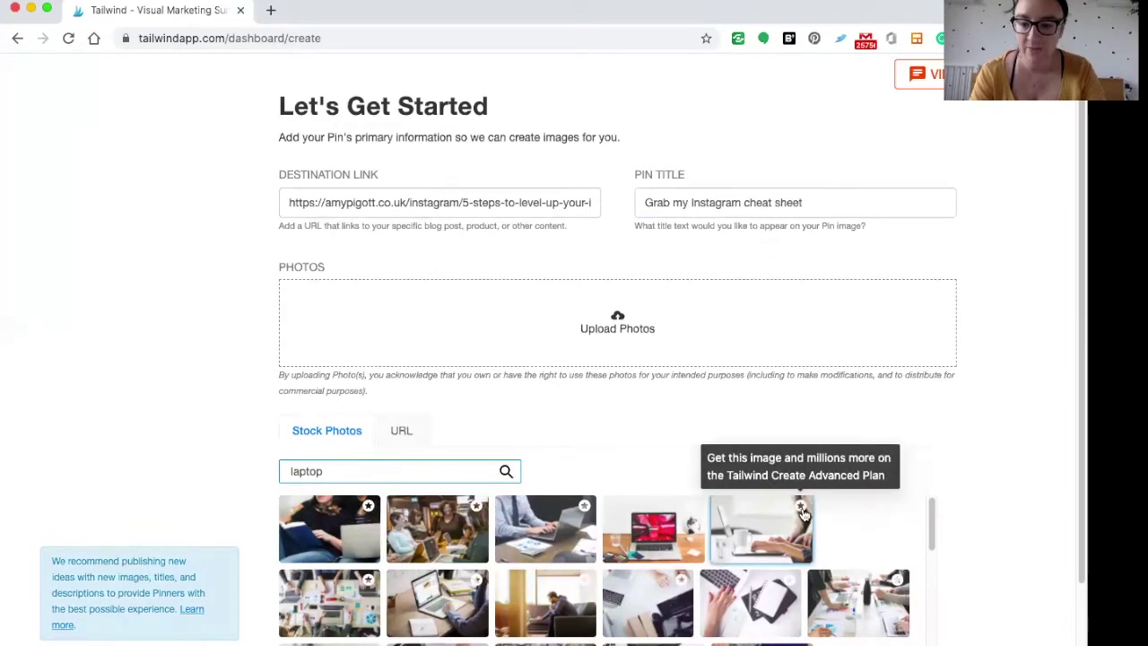
left_click_drag(936, 520, 925, 614)
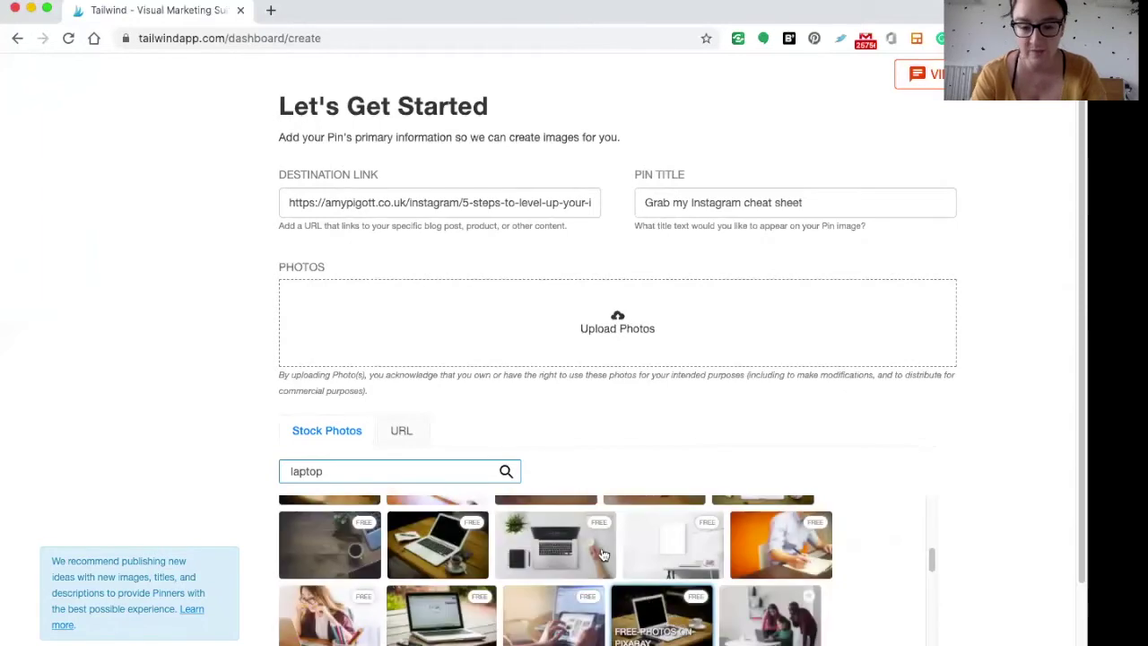
left_click(581, 548)
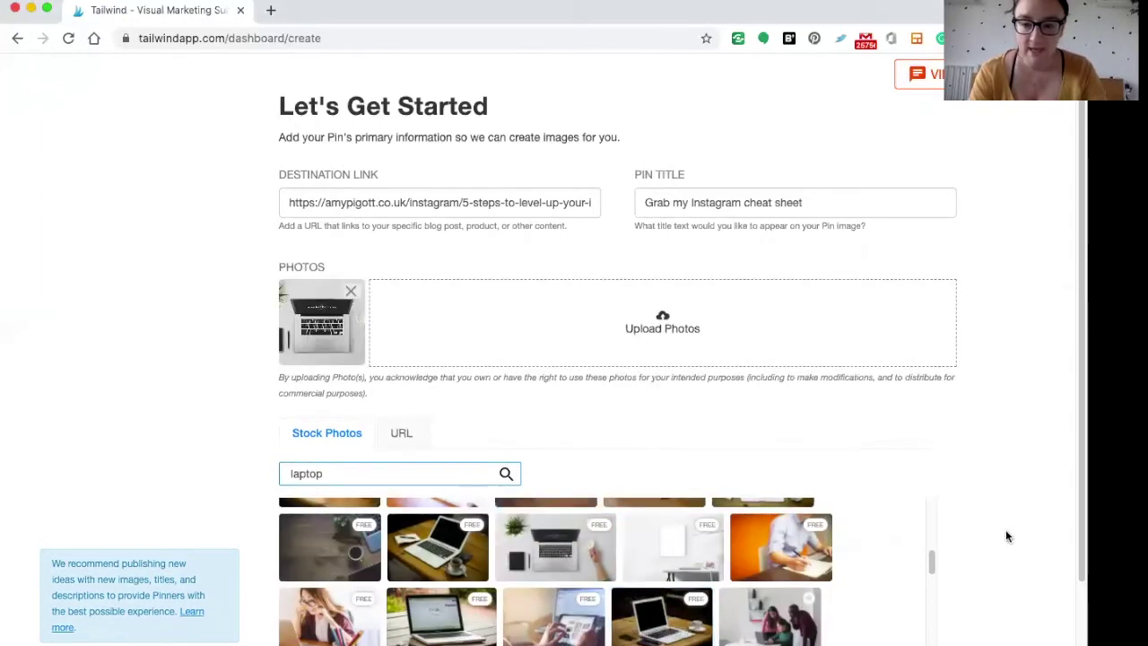
Step: Add free laptop photos showing a closed laptop with coffee on white bedding, a laptop with blank paper, and a black laptop on a wooden desk
left_click_drag(933, 561, 931, 621)
left_click(476, 558)
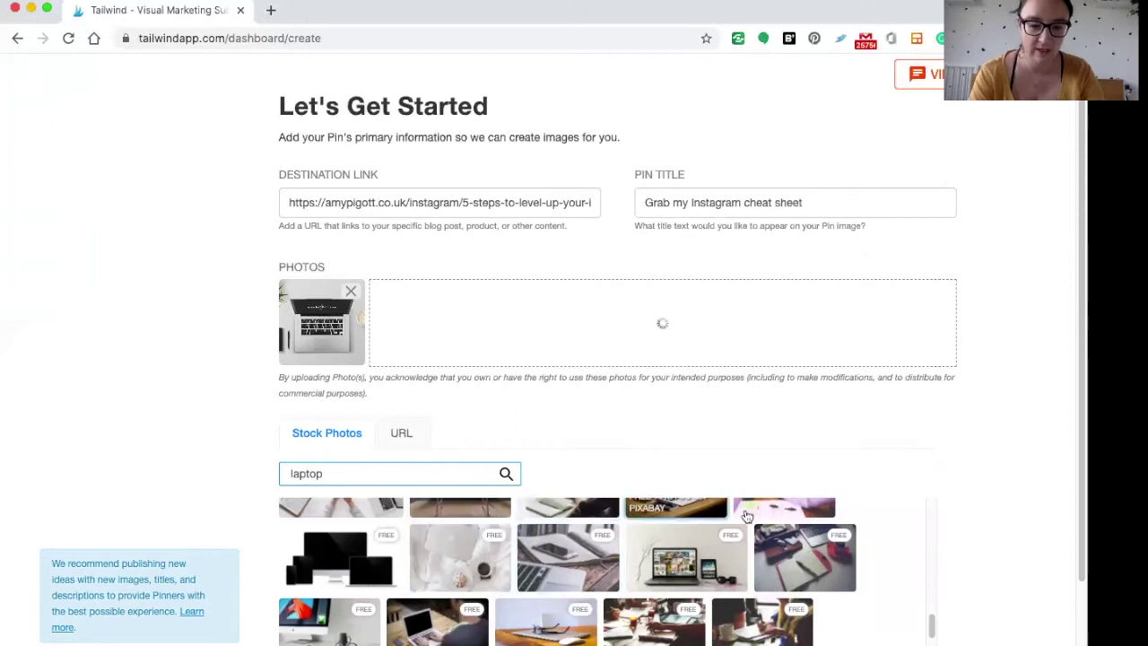
scroll(747, 516, "down", 3)
left_click_drag(930, 545, 934, 558)
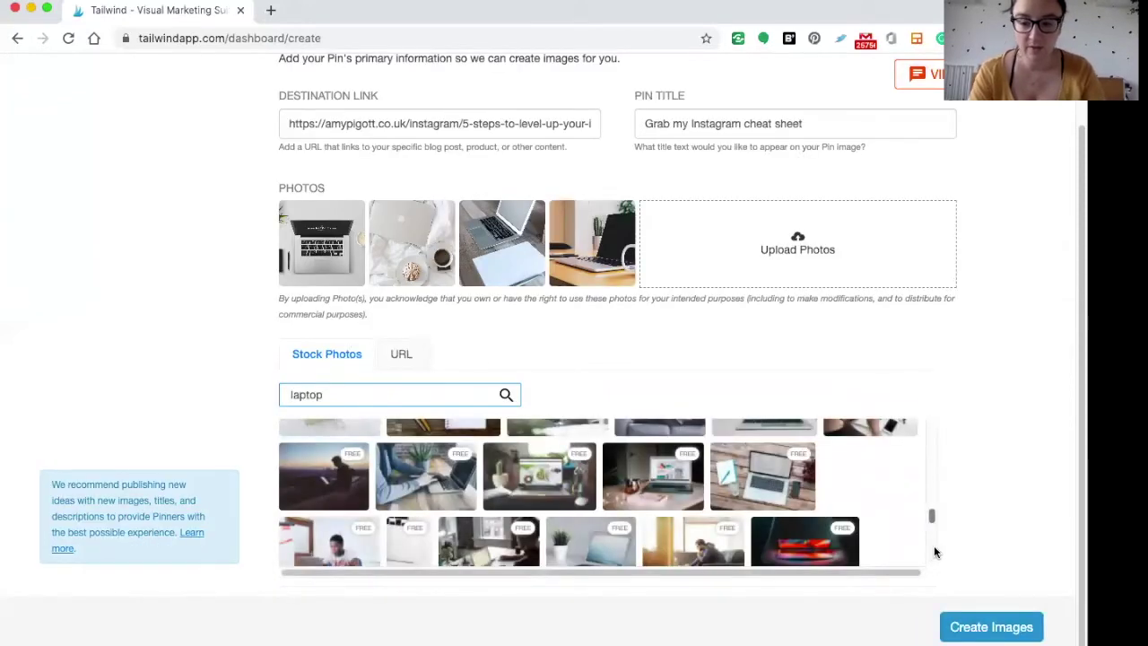
Step: Add the free photos of the laptop on wooden planks and the monitor on a white desk, and generate the pin images
left_click(767, 486)
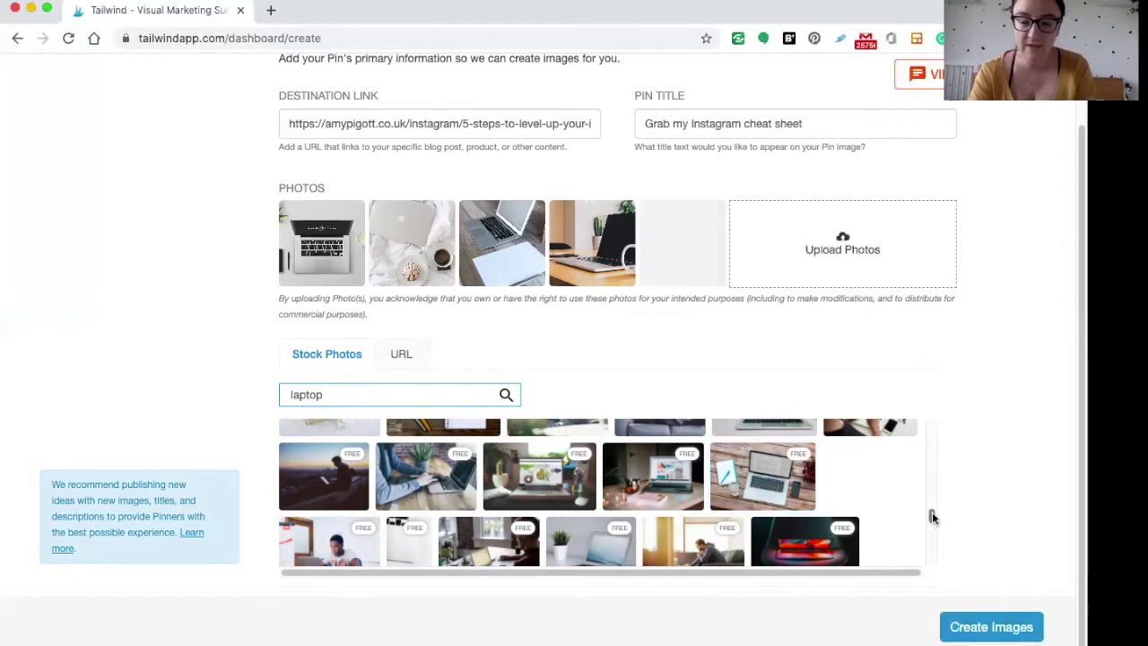
scroll(932, 511, "down", 2)
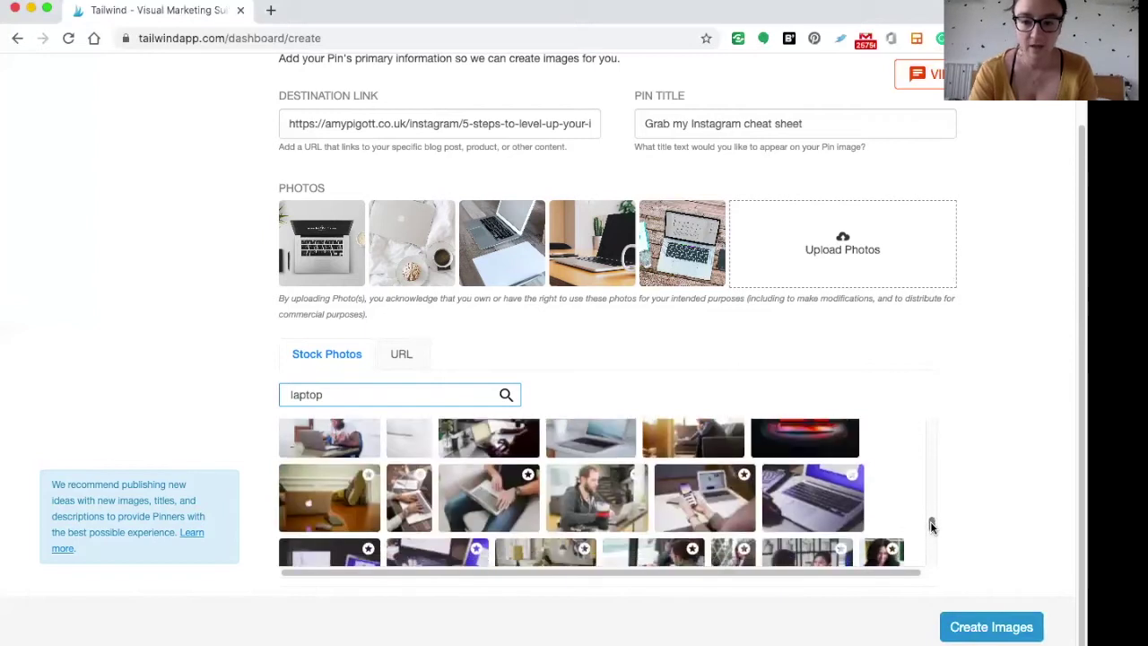
scroll(932, 530, "down", 2)
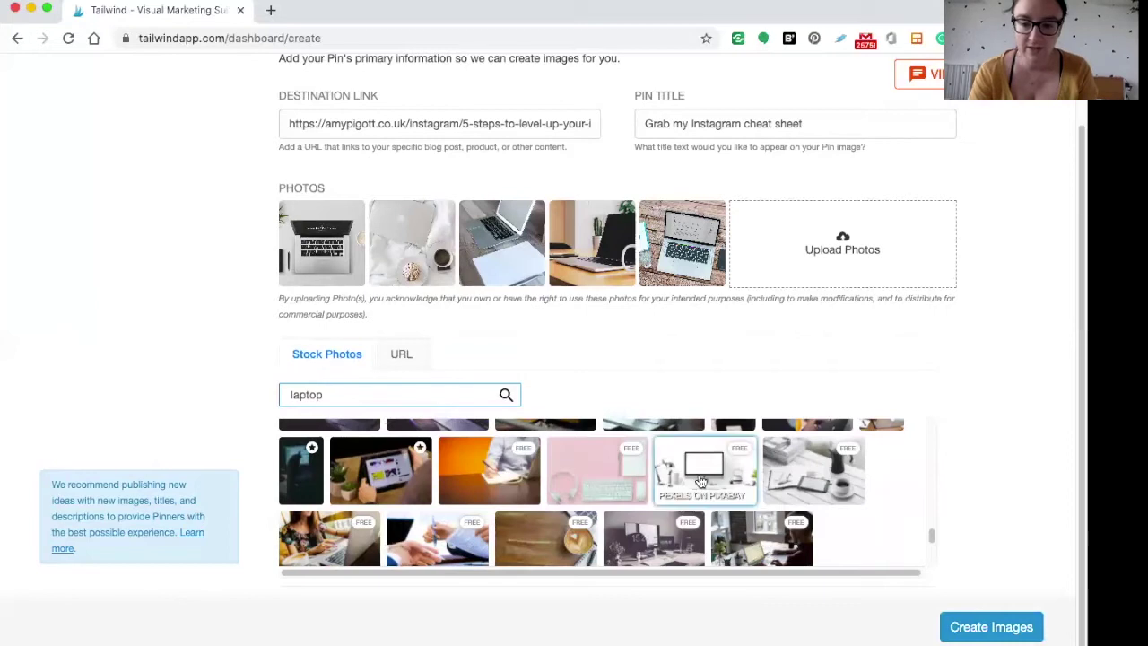
left_click(681, 466)
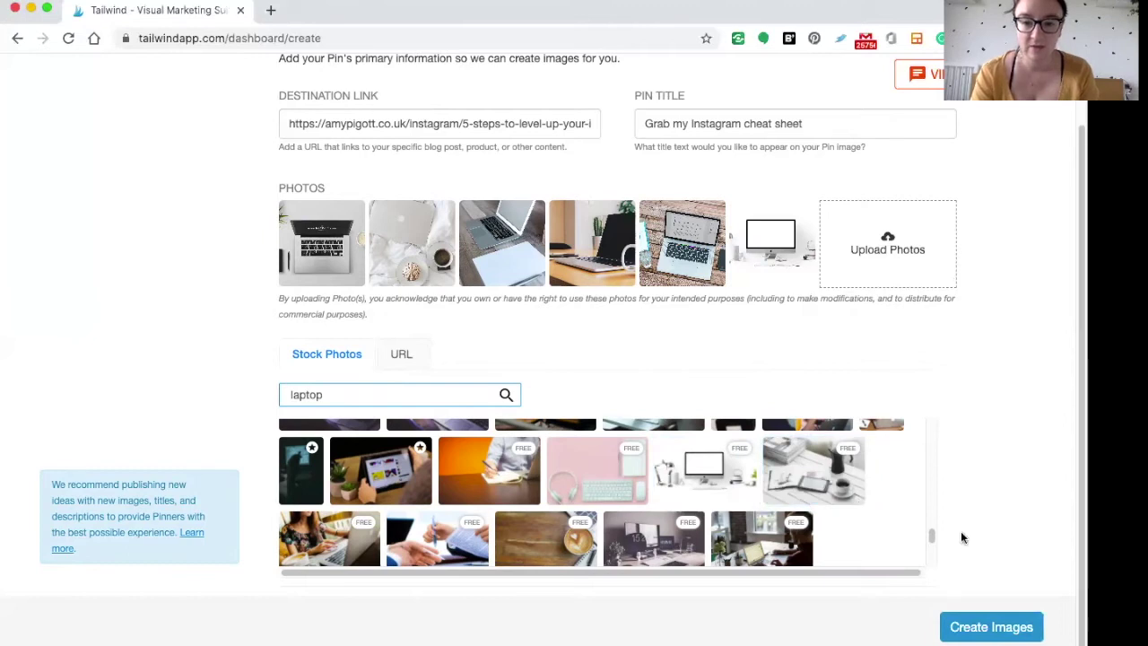
left_click(979, 632)
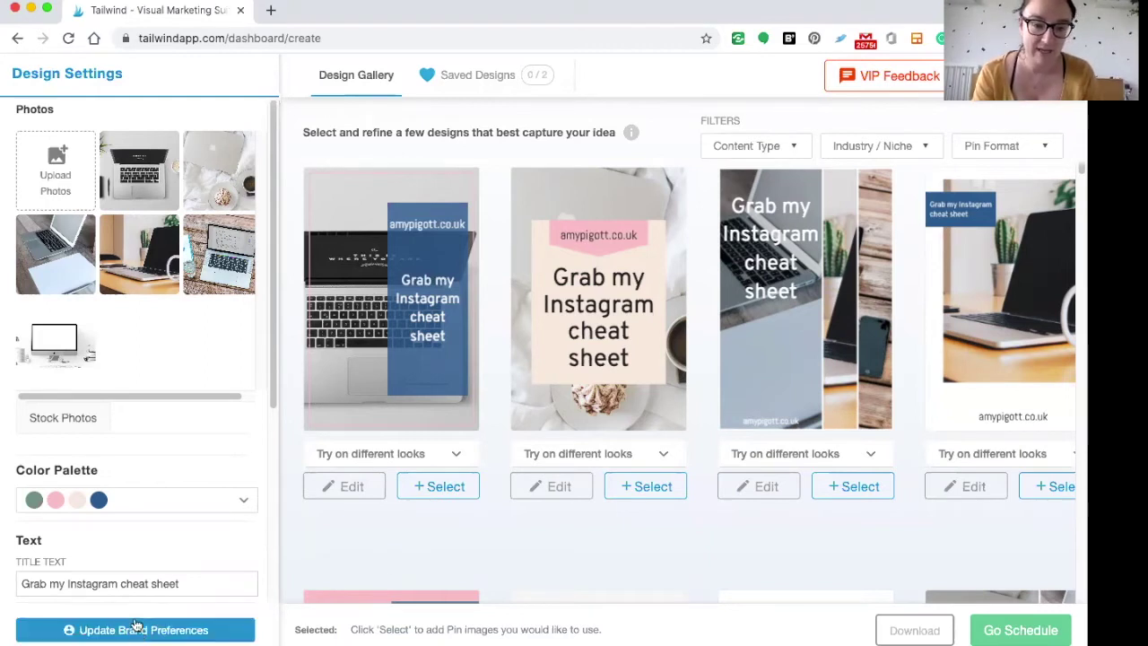
Step: Open the brand preferences and replace the brand colors with the curated Sunday Morning palette
scroll(165, 570, "down", 3)
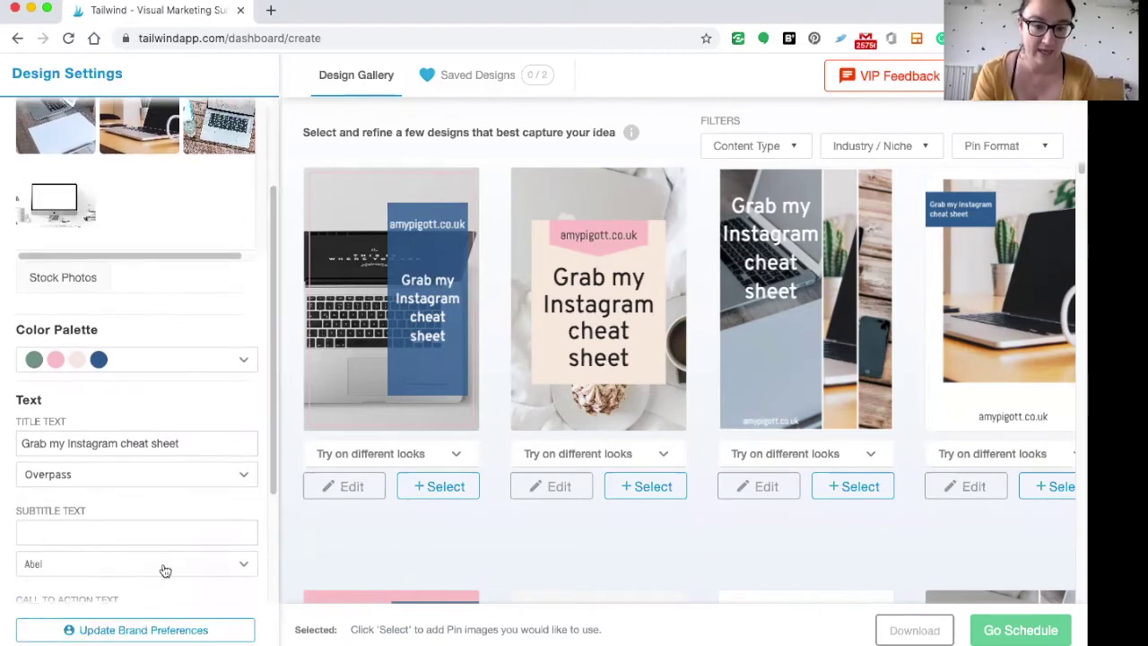
left_click(134, 630)
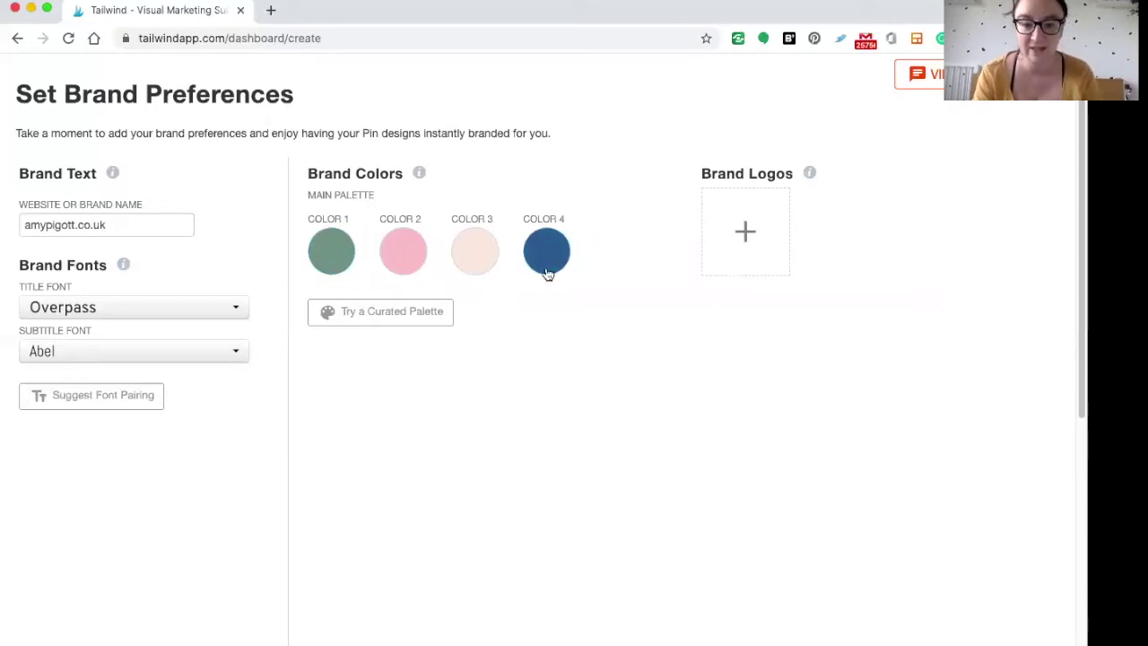
left_click(347, 321)
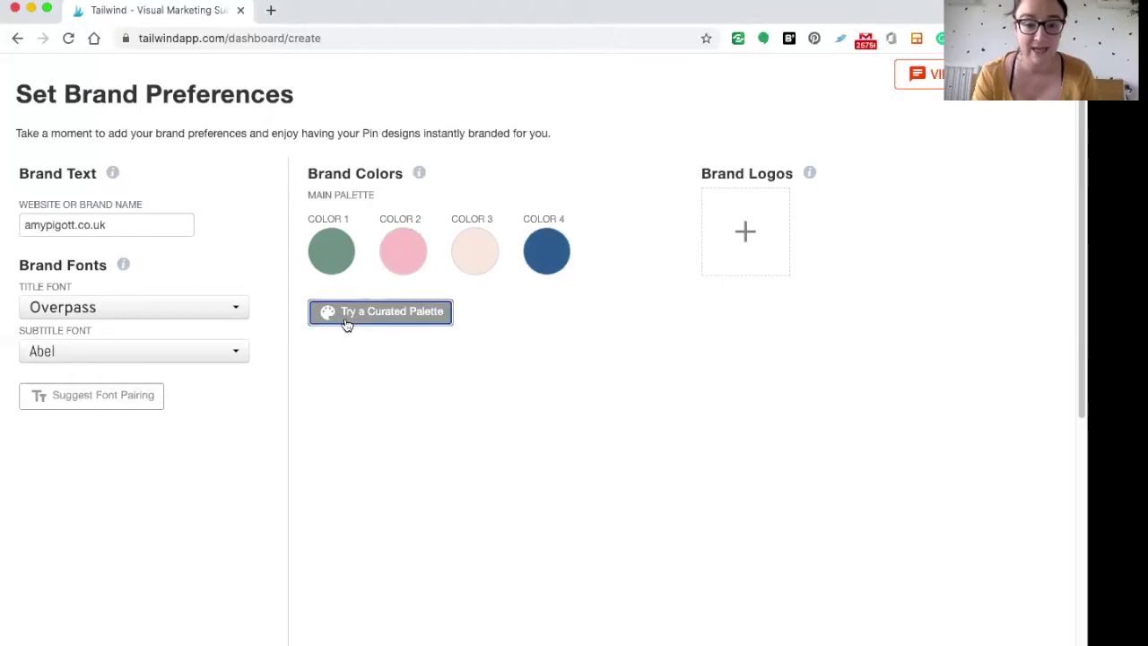
scroll(578, 251, "down", 5)
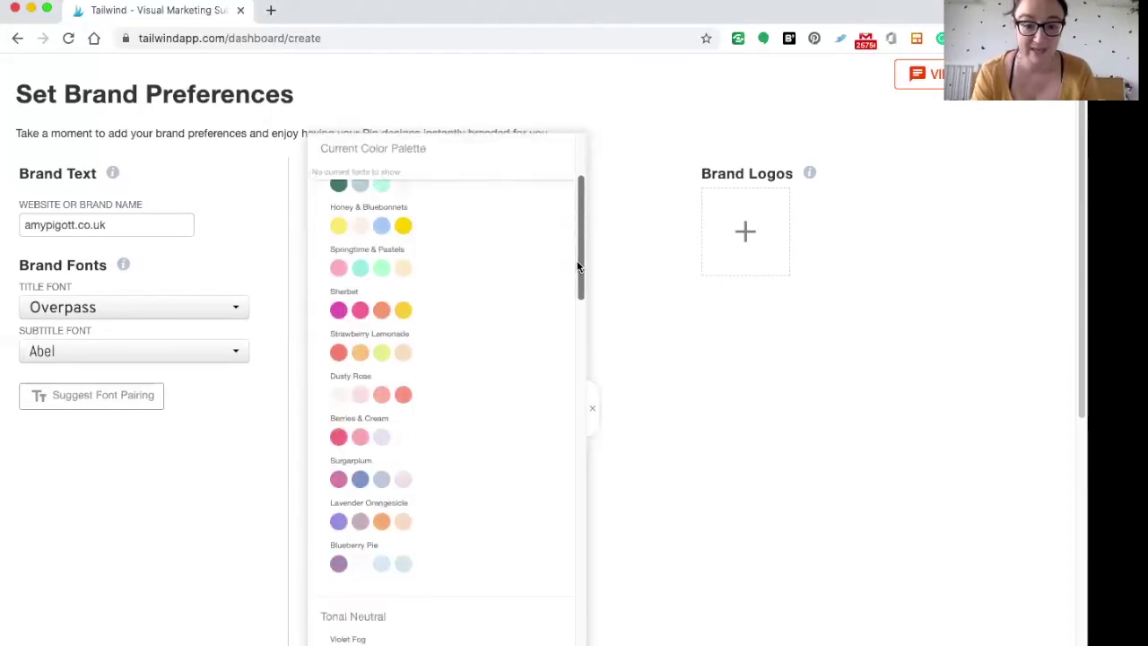
scroll(579, 269, "down", 7)
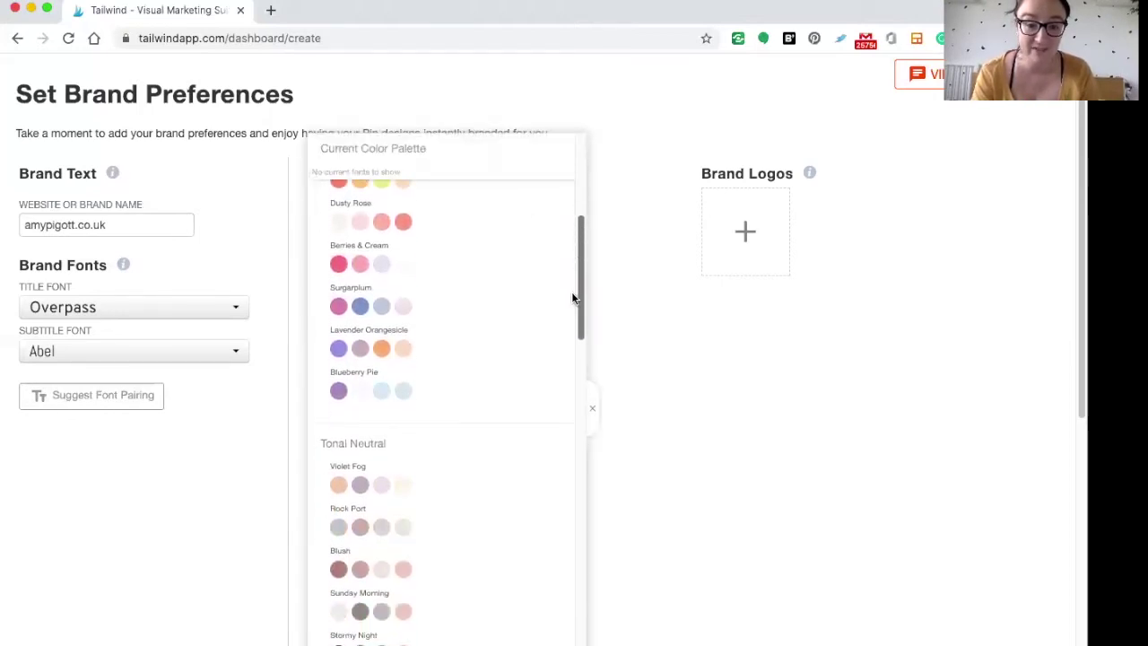
scroll(567, 339, "down", 2)
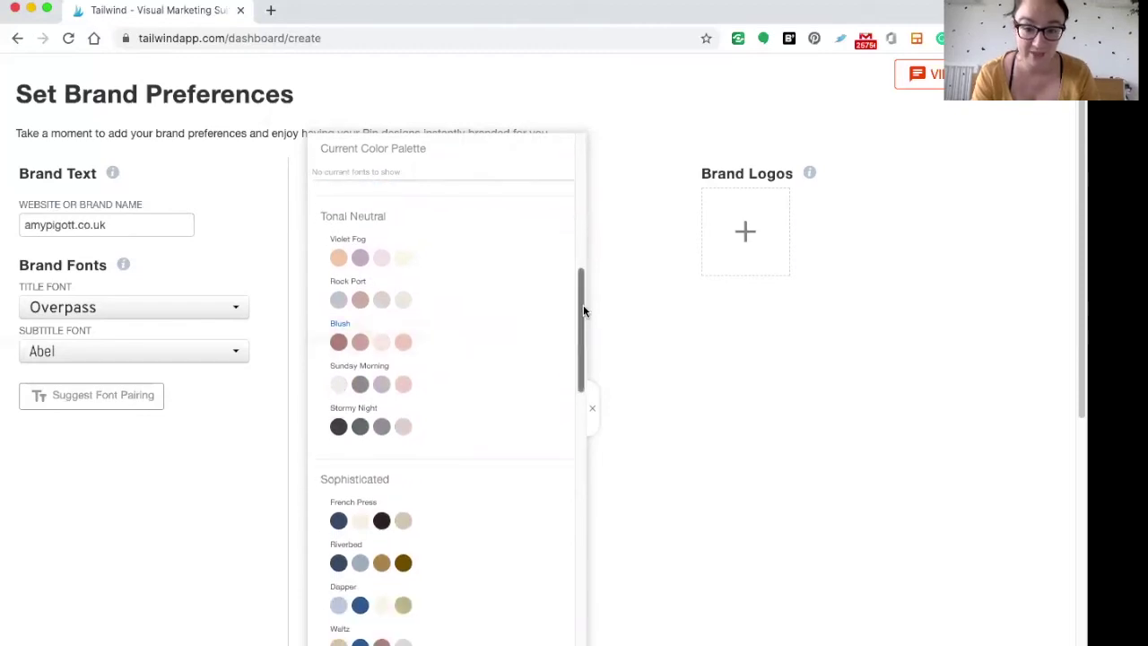
left_click_drag(583, 305, 579, 321)
left_click(385, 341)
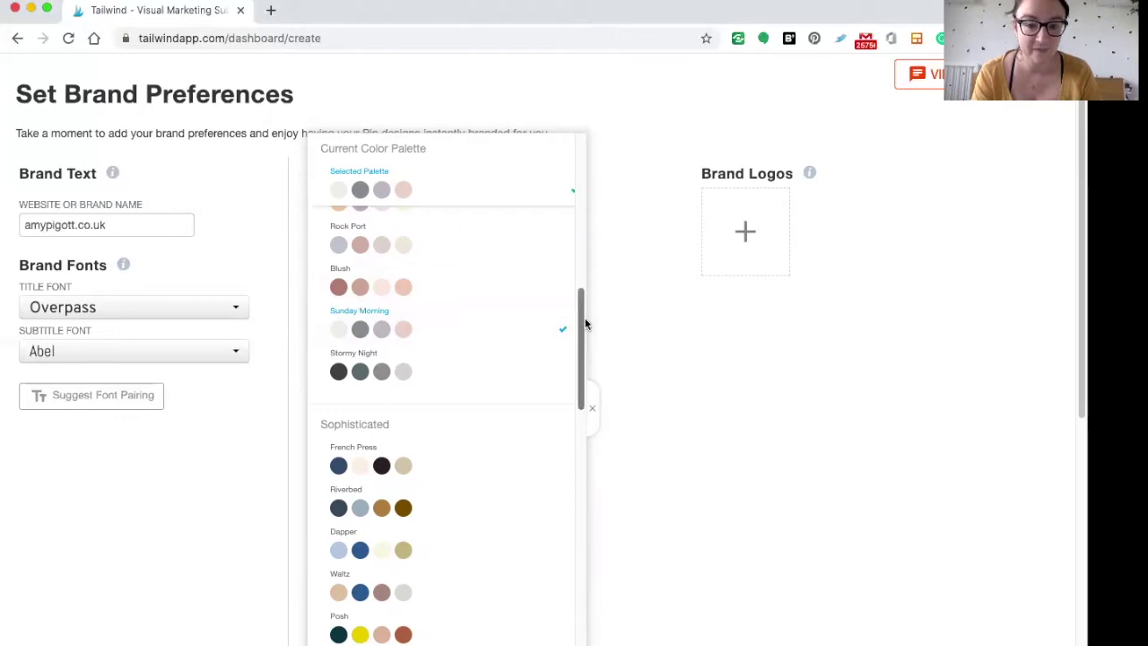
left_click(593, 411)
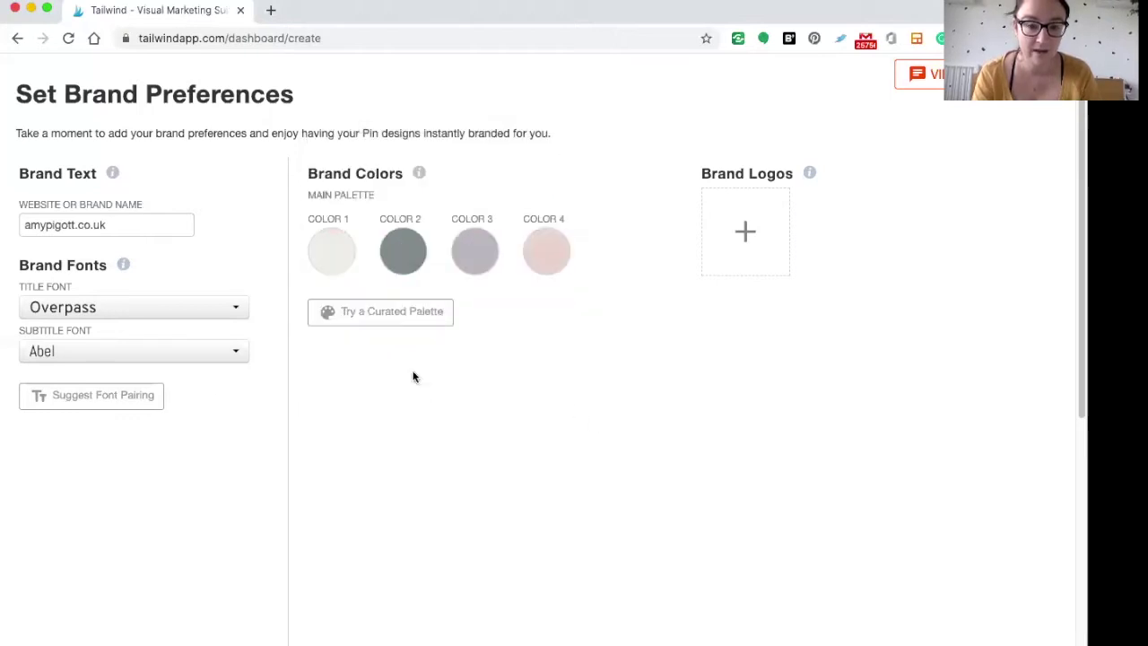
Step: Set the brand title font to Fjalla One and save the brand preferences
left_click(80, 395)
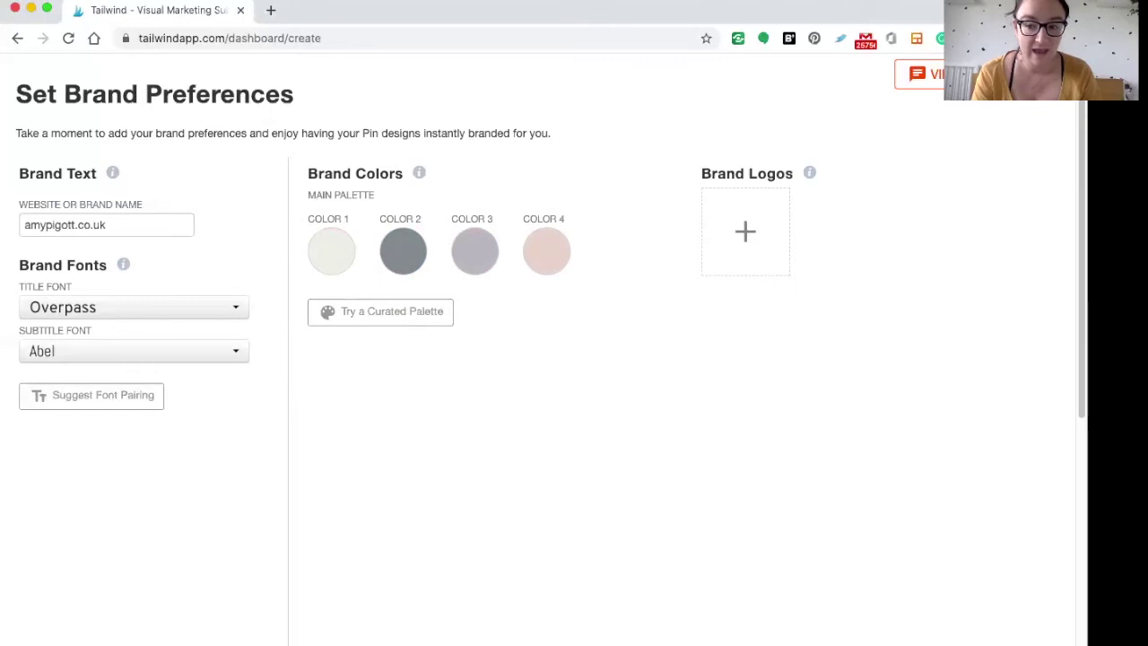
scroll(686, 298, "down", 1)
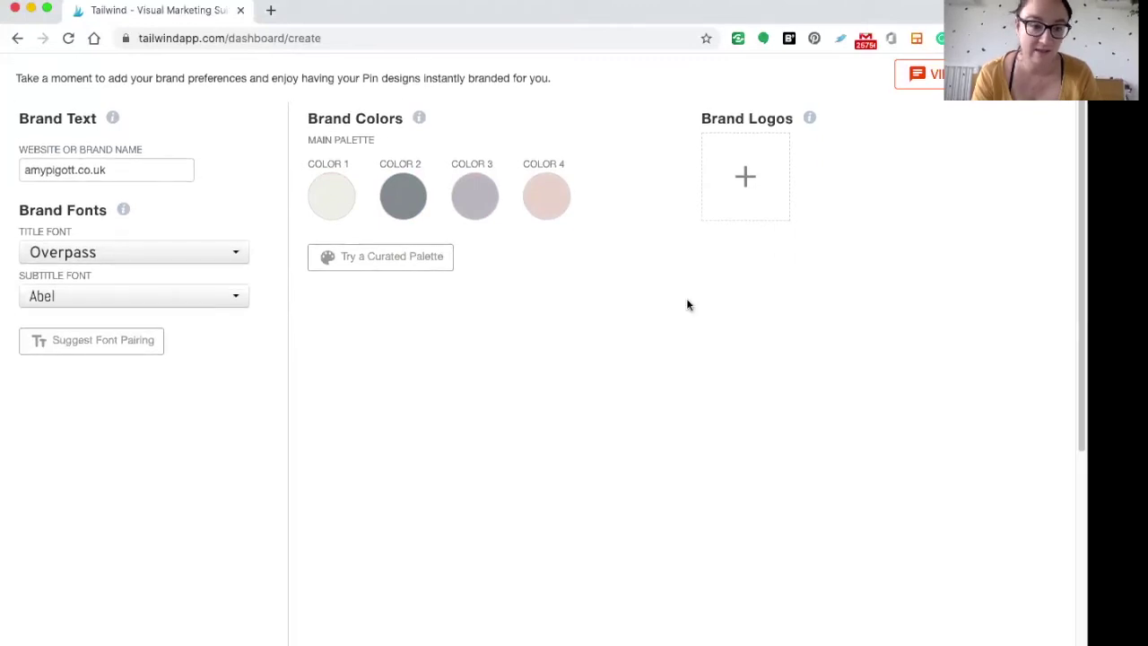
left_click(70, 256)
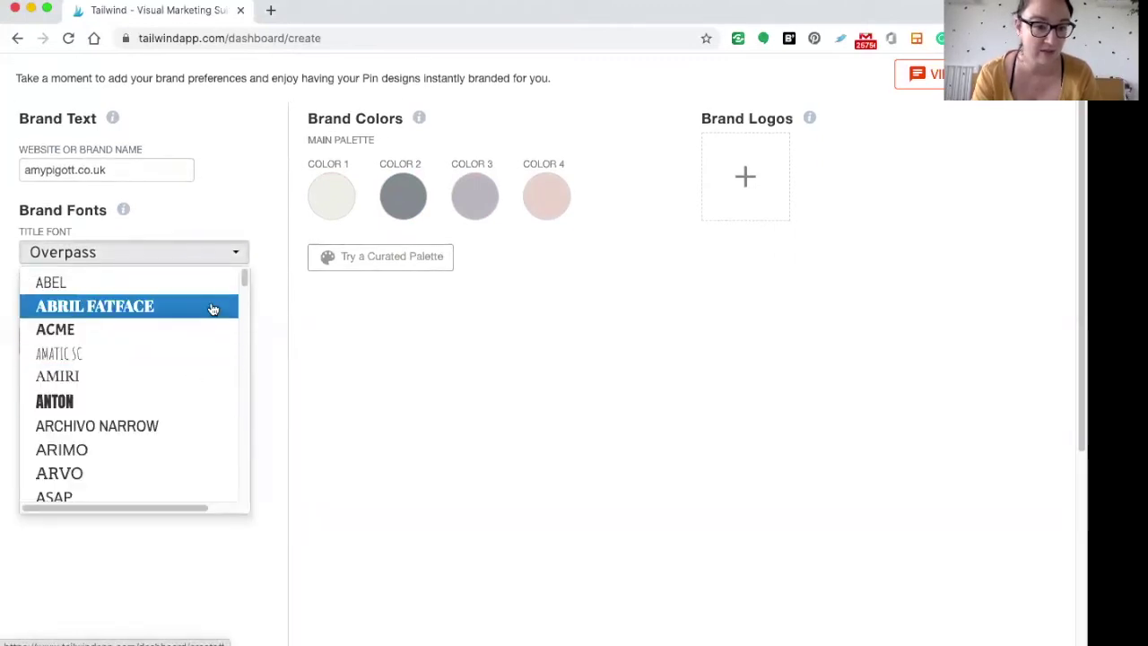
left_click_drag(243, 282, 245, 301)
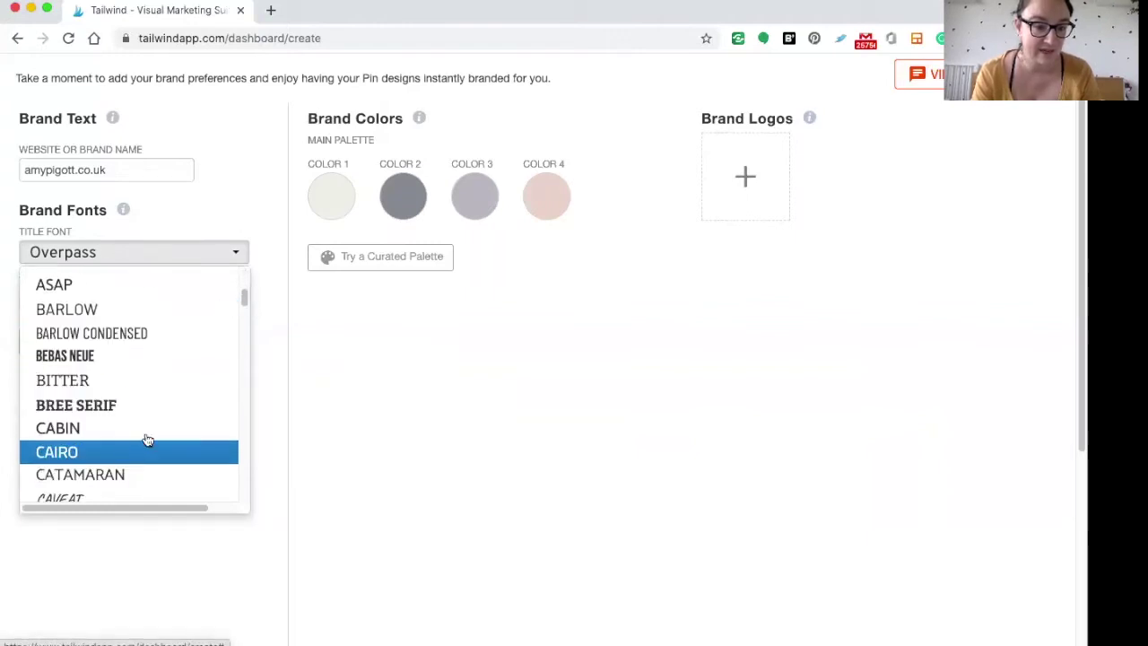
left_click_drag(244, 292, 243, 337)
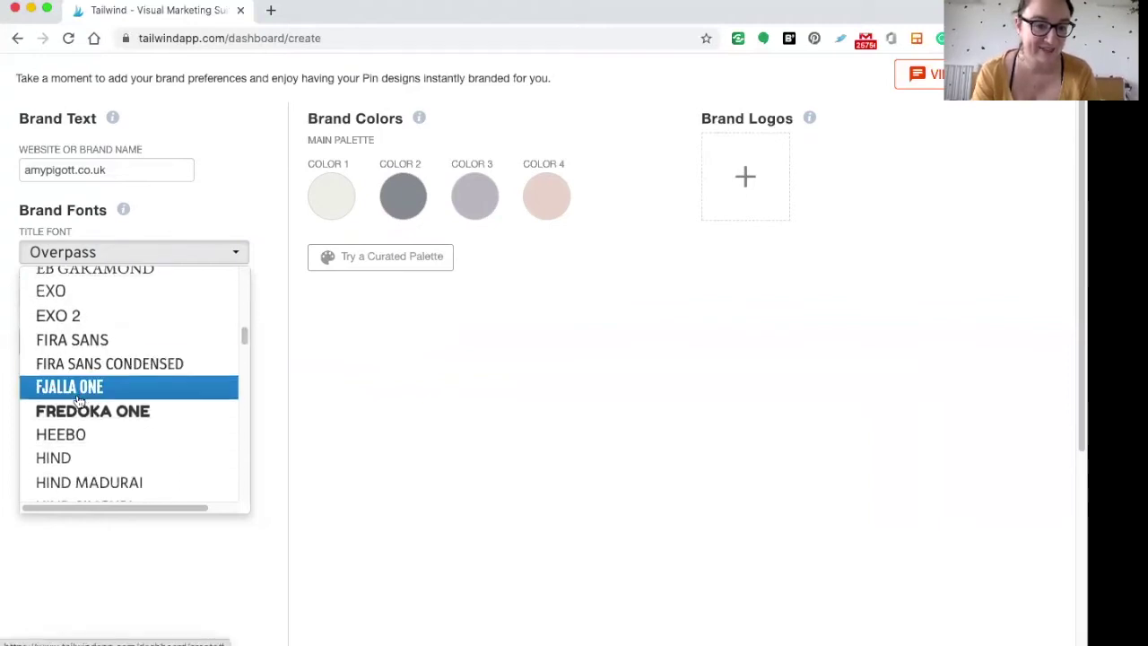
left_click(79, 401)
left_click(99, 297)
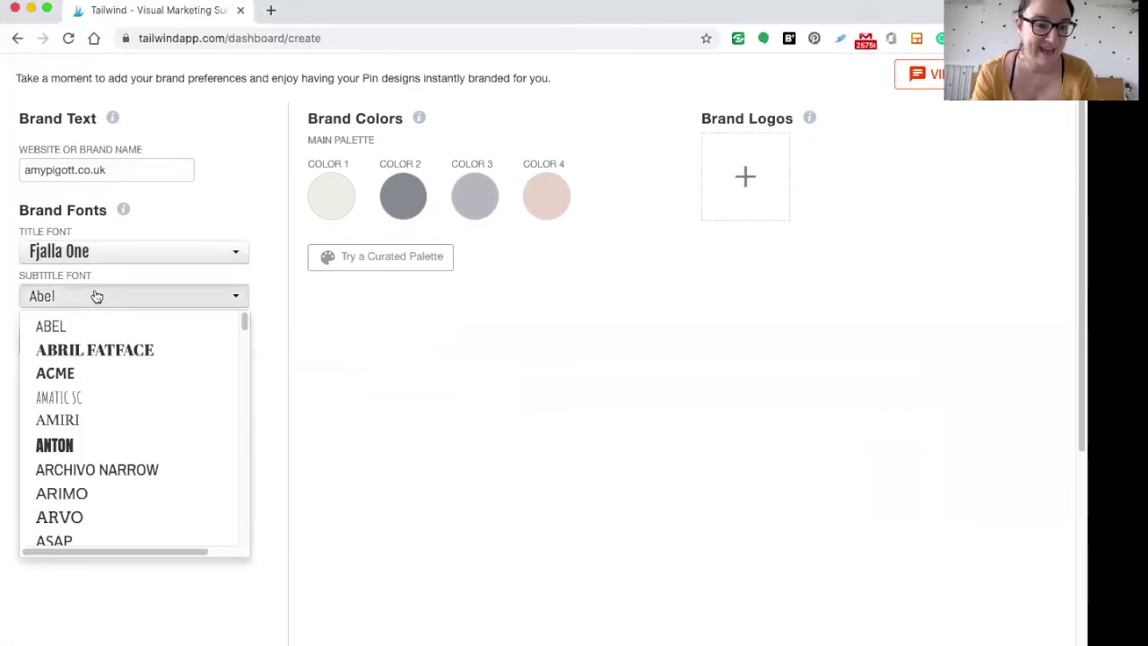
left_click(333, 341)
scroll(976, 616, "down", 5)
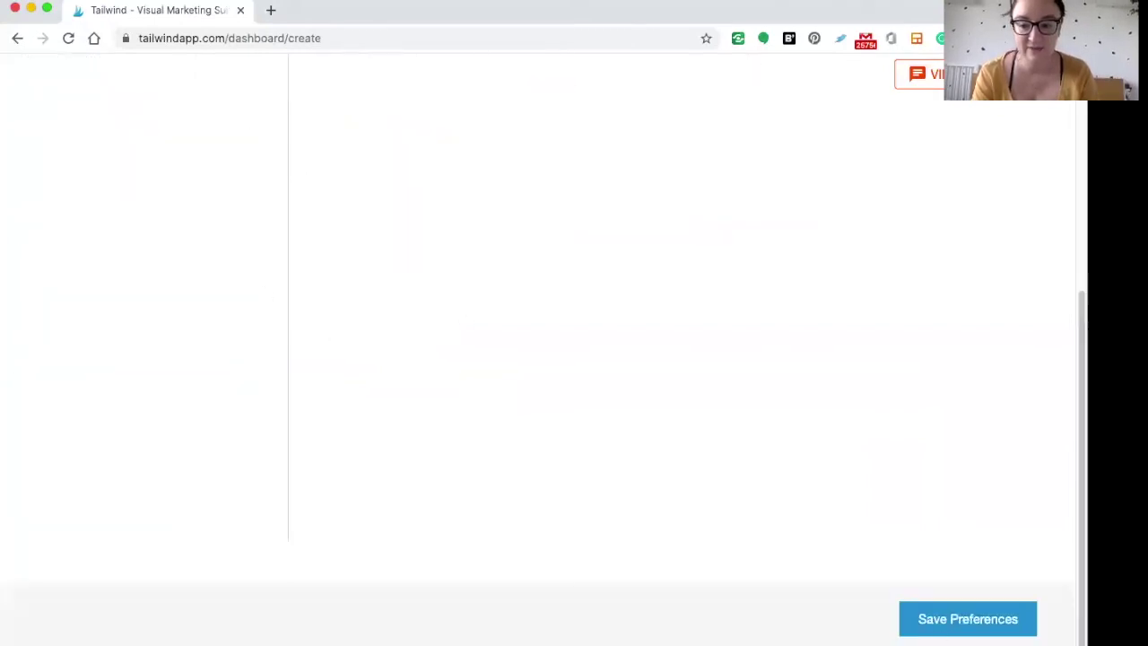
left_click(940, 621)
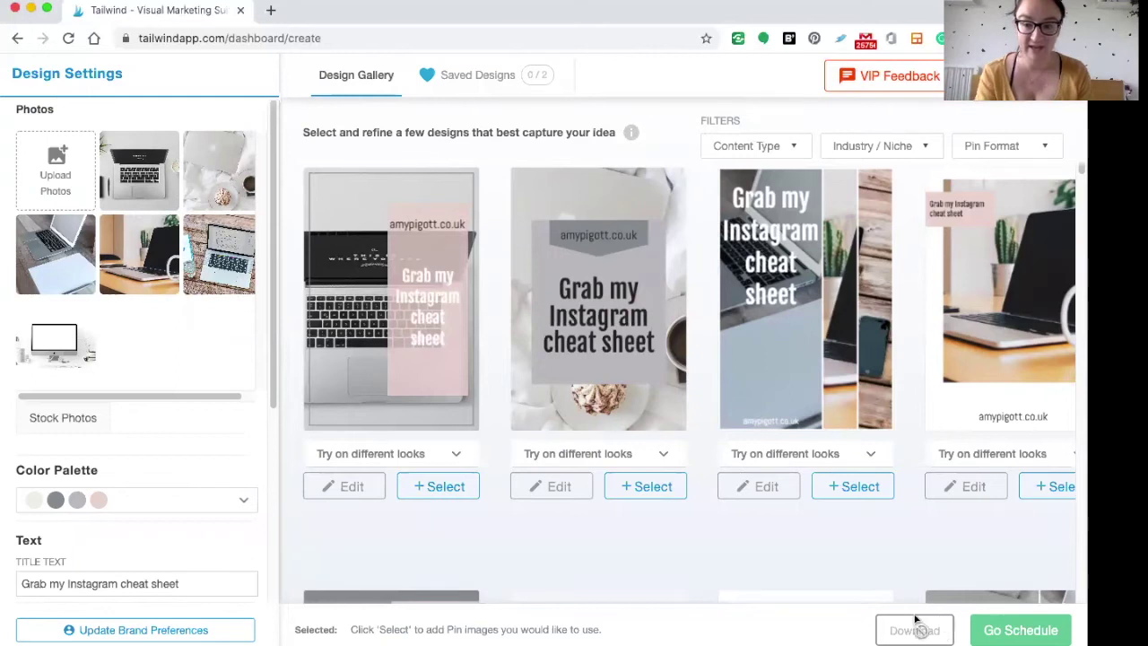
Step: Look through the generated pin designs and review the color, text and branding design settings
scroll(689, 377, "down", 5)
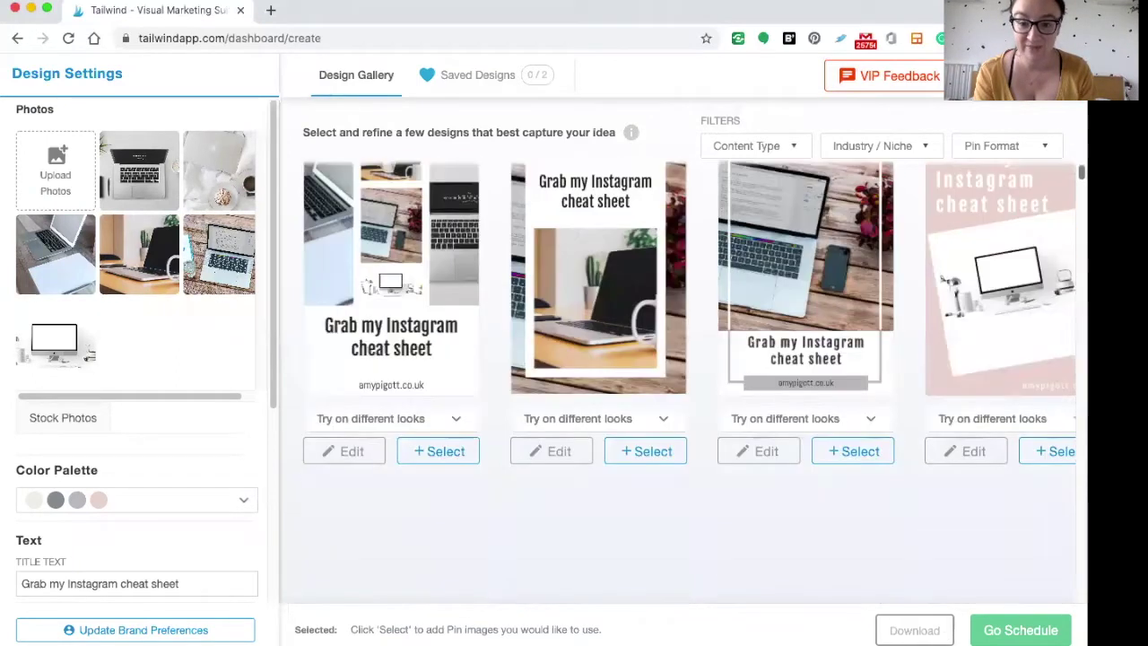
scroll(689, 377, "down", 3)
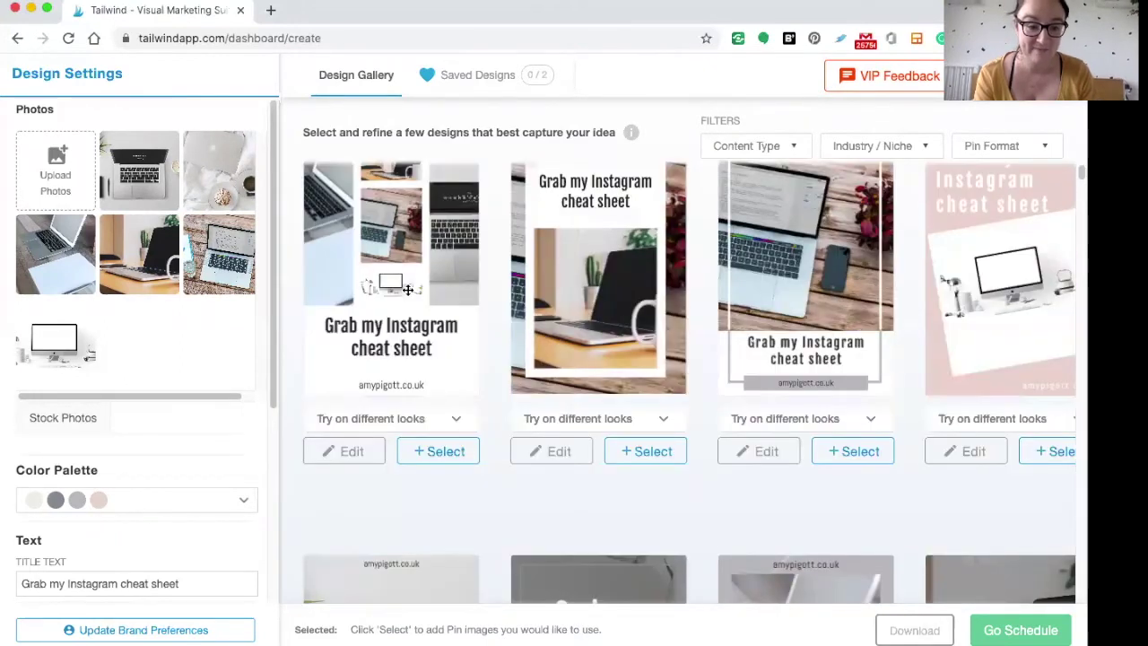
left_click_drag(272, 261, 290, 418)
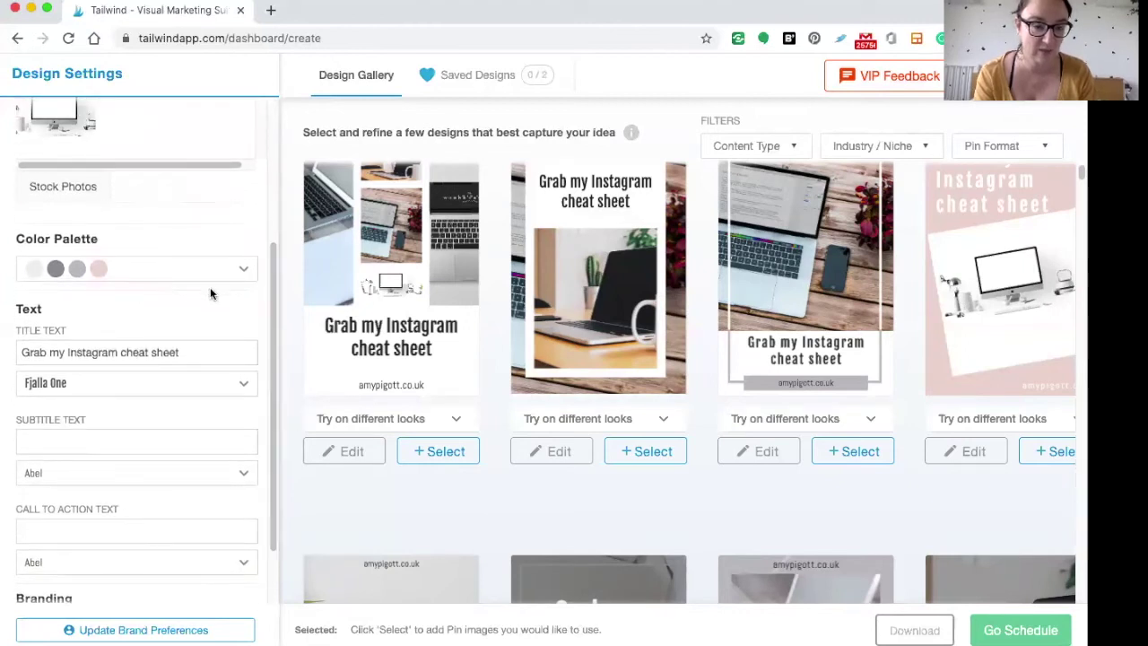
left_click_drag(270, 318, 268, 417)
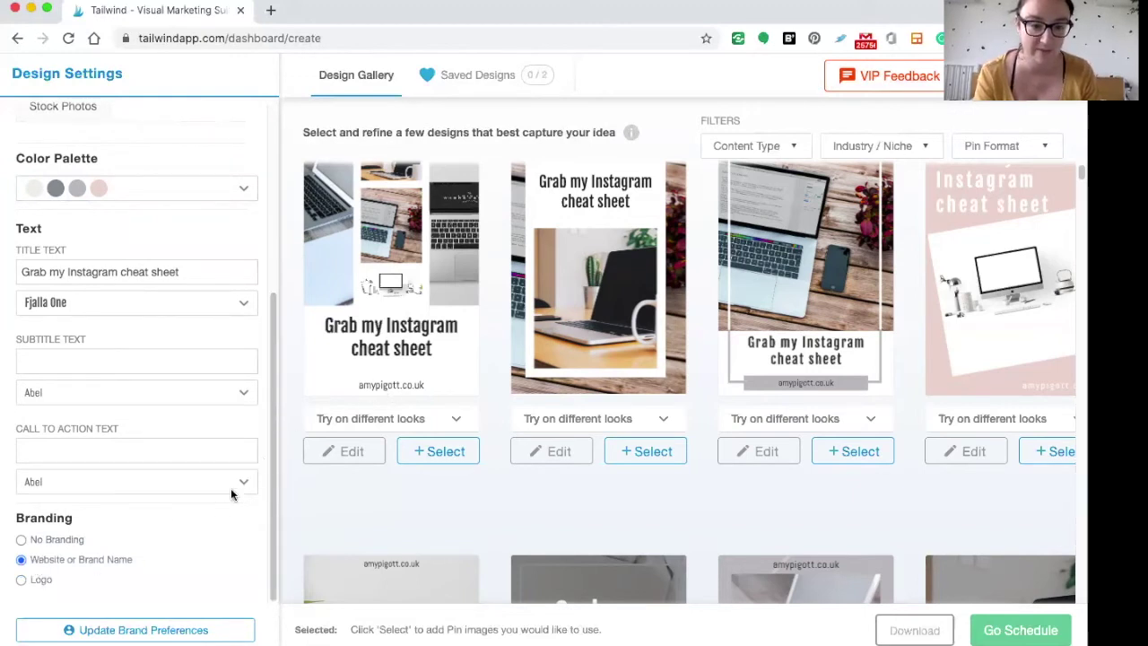
left_click_drag(270, 423, 296, 124)
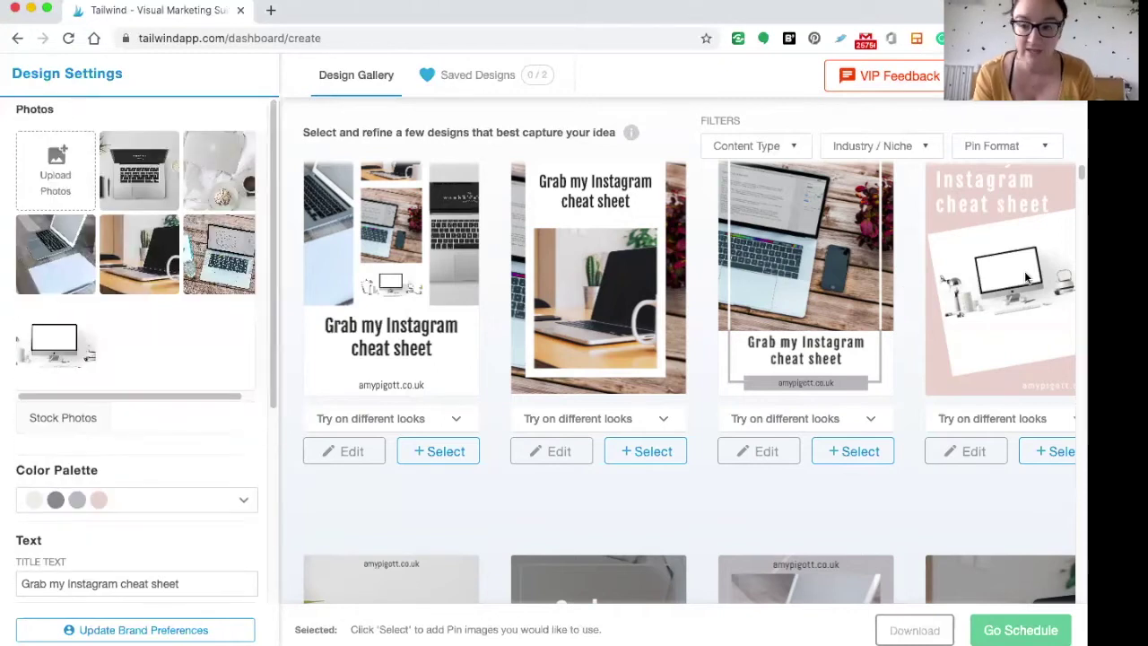
Step: Try different photos on the first pin design with the pink title block, ending with the monitor on a white desk
scroll(689, 377, "down", 6)
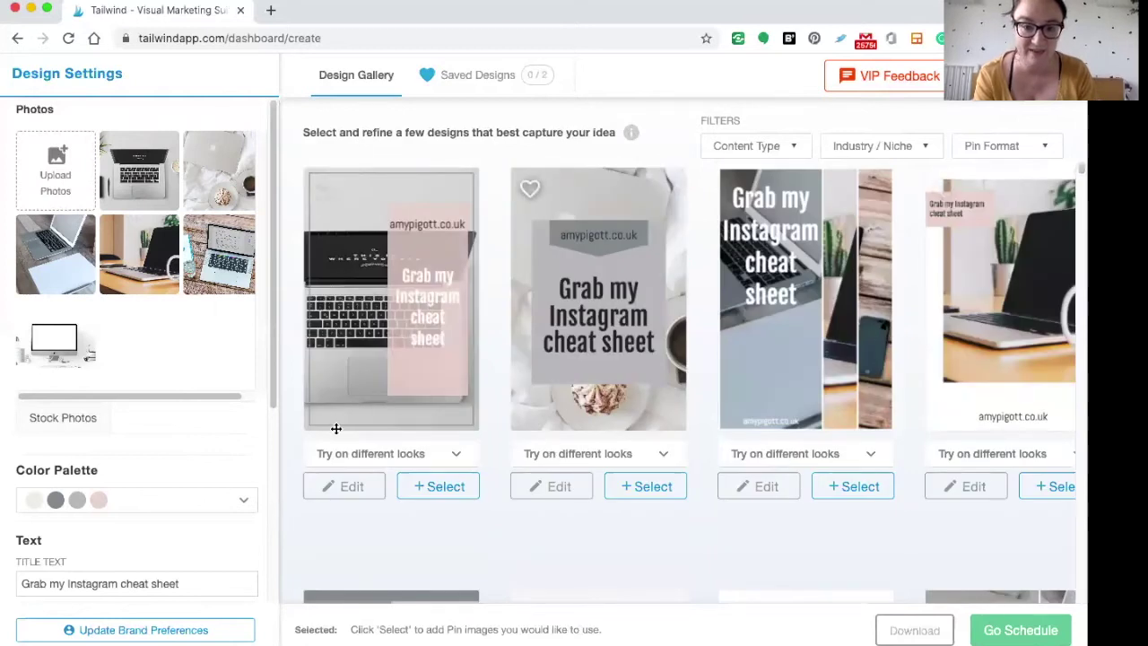
left_click(455, 455)
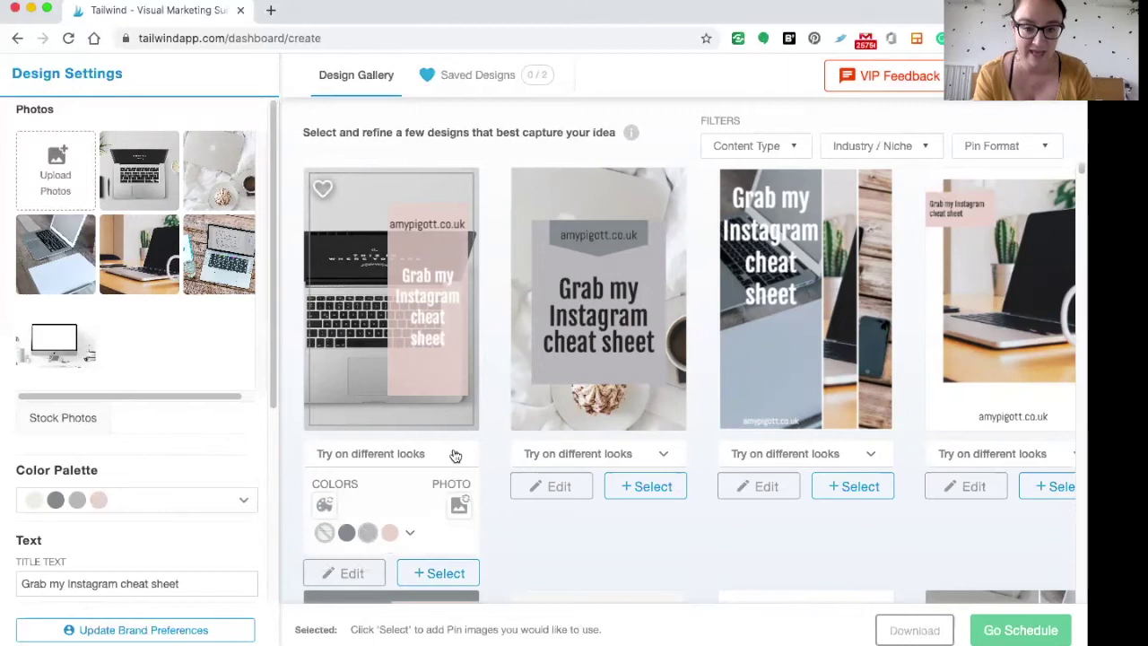
left_click(459, 507)
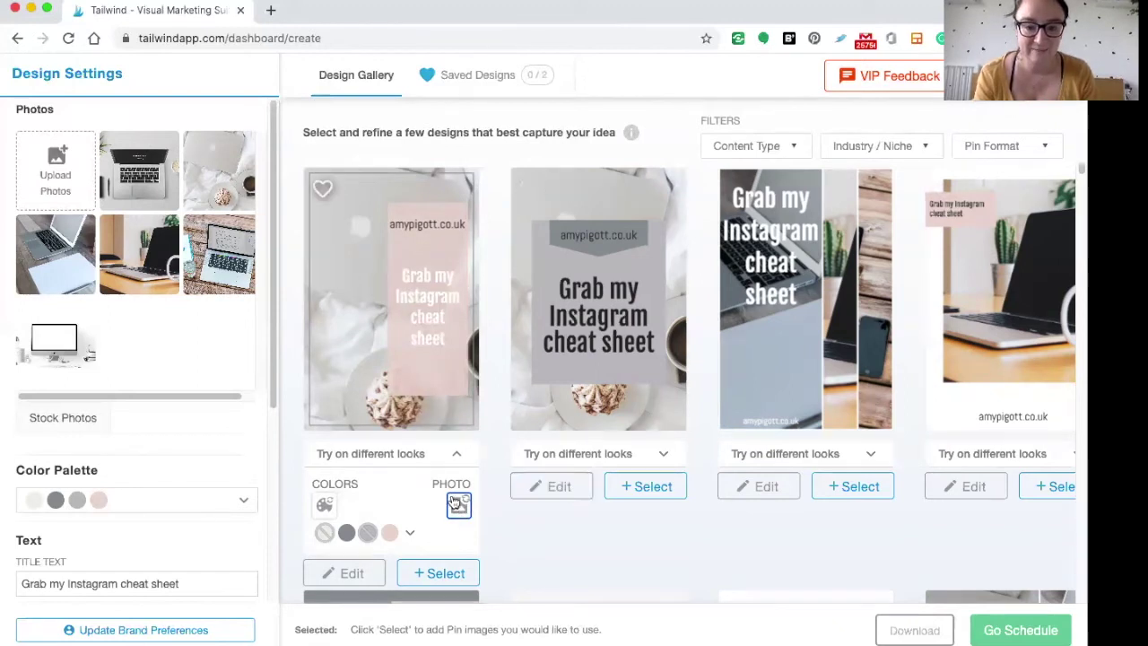
left_click(460, 507)
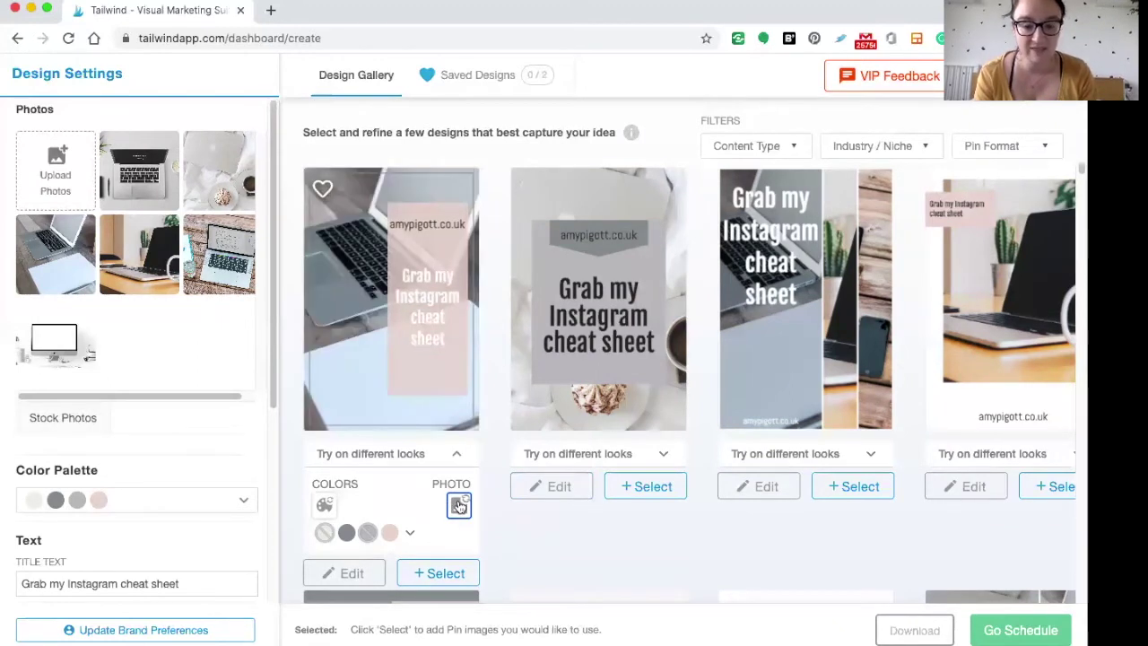
left_click(459, 507)
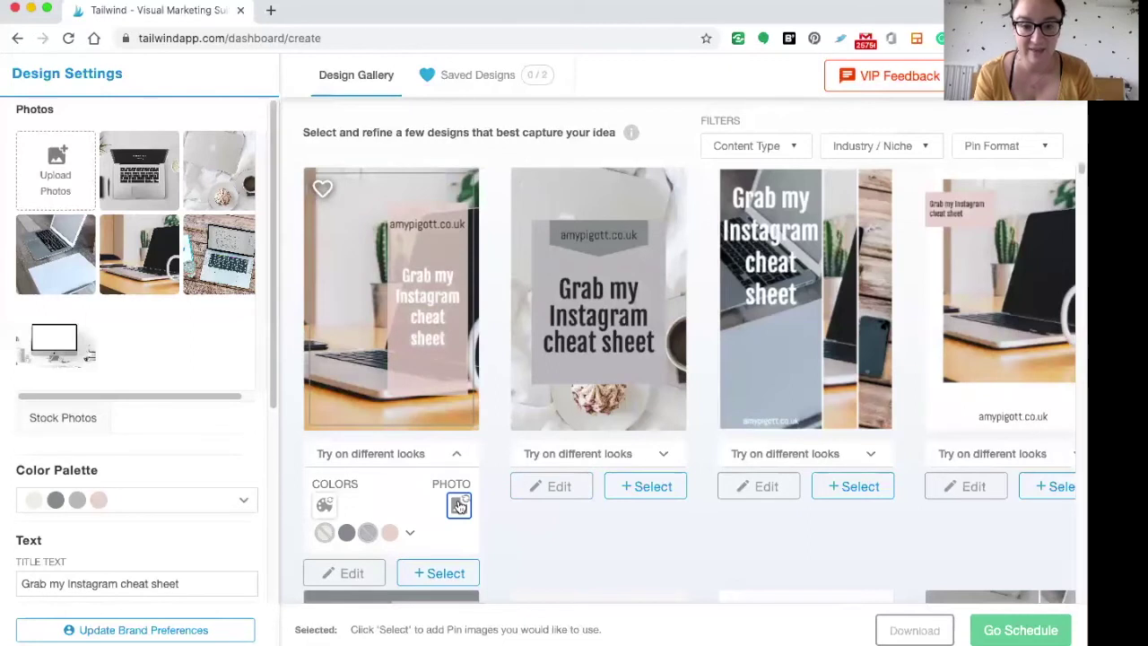
left_click(459, 507)
left_click(459, 506)
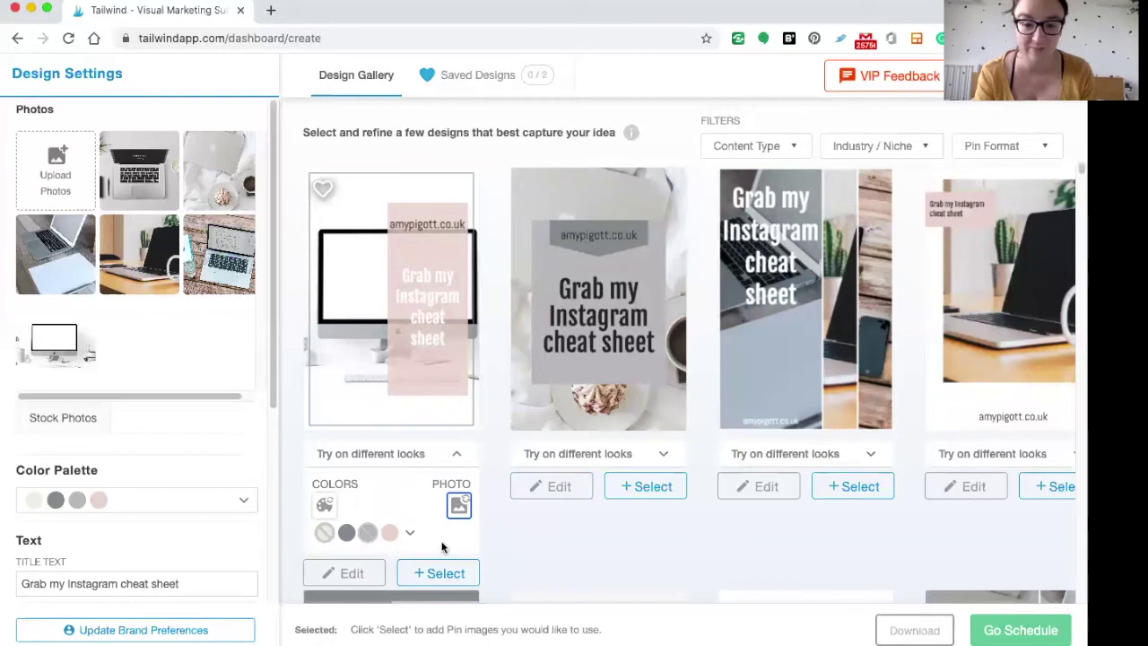
left_click(458, 454)
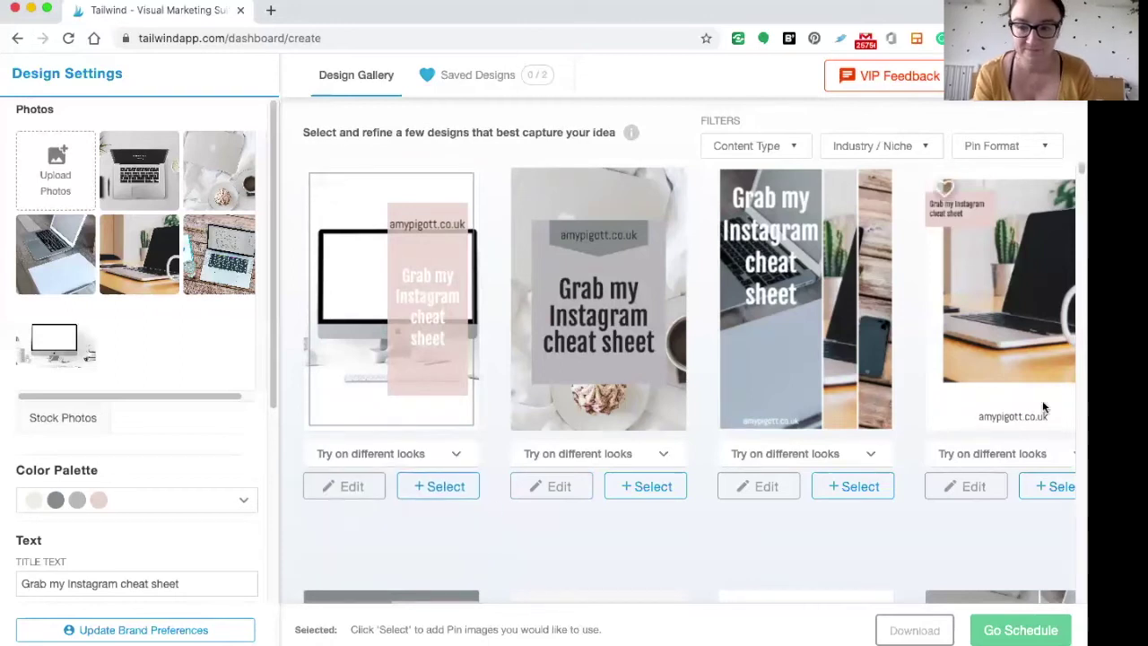
Step: Select the framed pin design with the laptop on wooden planks and the grey-overlay design with the coffee and bedding photo
scroll(689, 376, "down", 4)
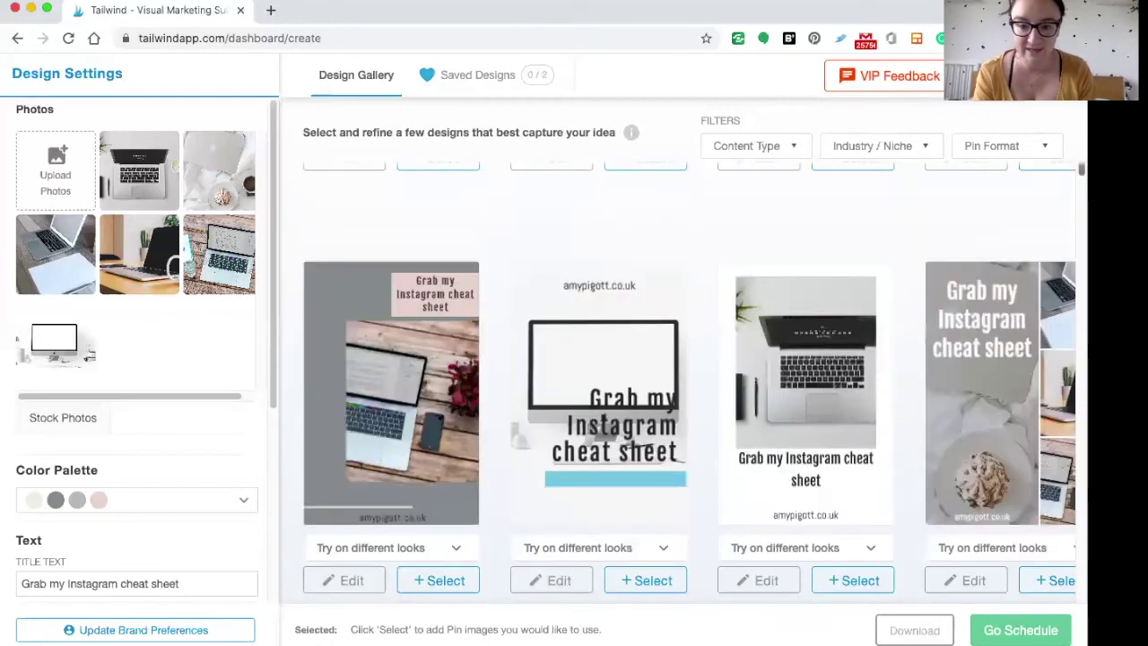
scroll(689, 377, "down", 2)
scroll(689, 377, "down", 5)
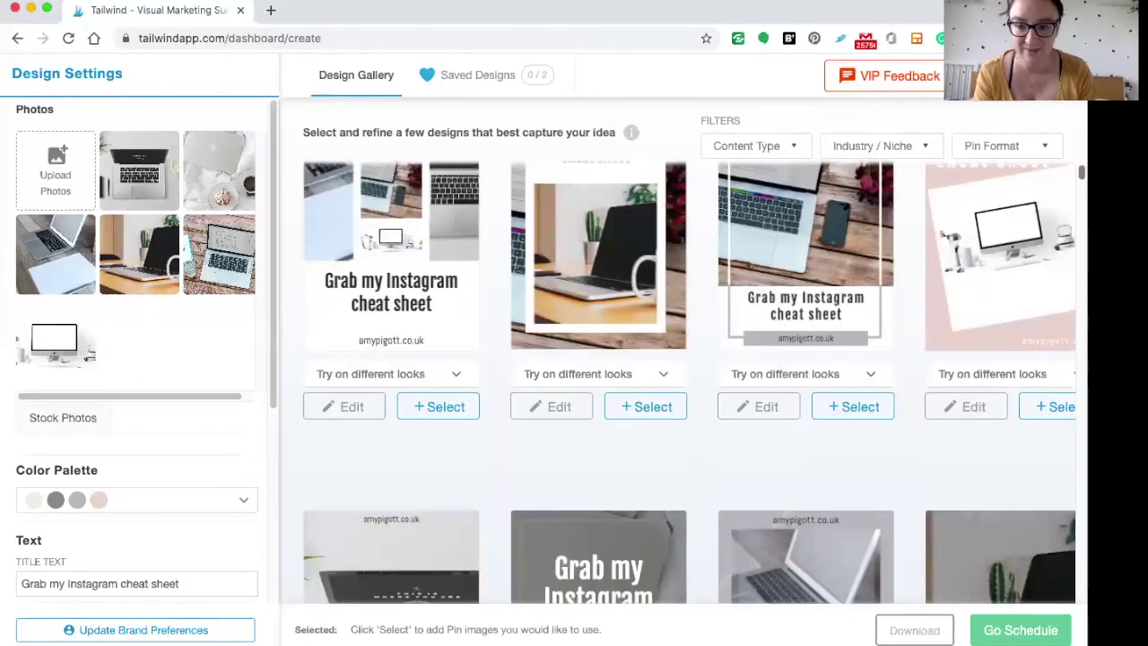
scroll(969, 269, "down", 1)
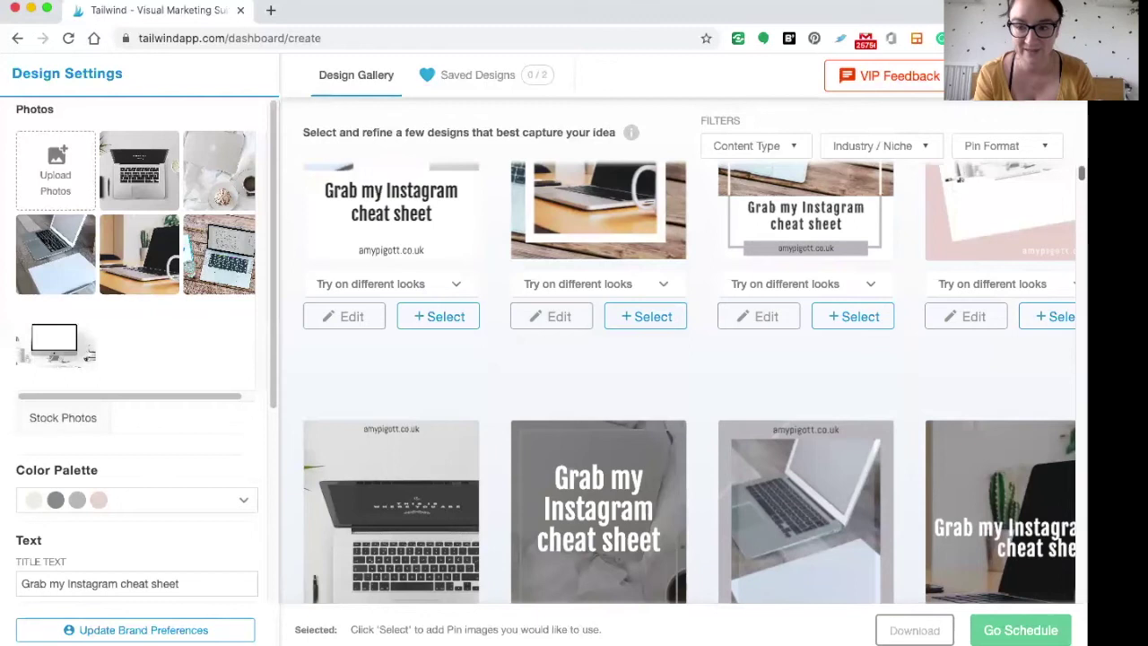
scroll(875, 409, "down", 2)
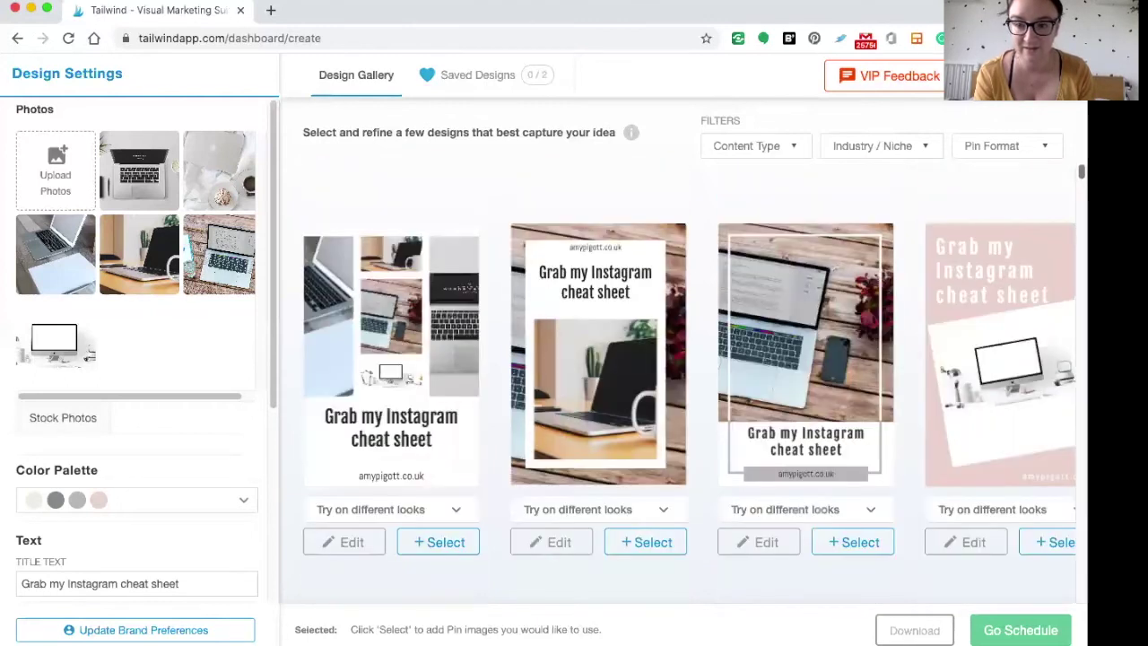
left_click(868, 512)
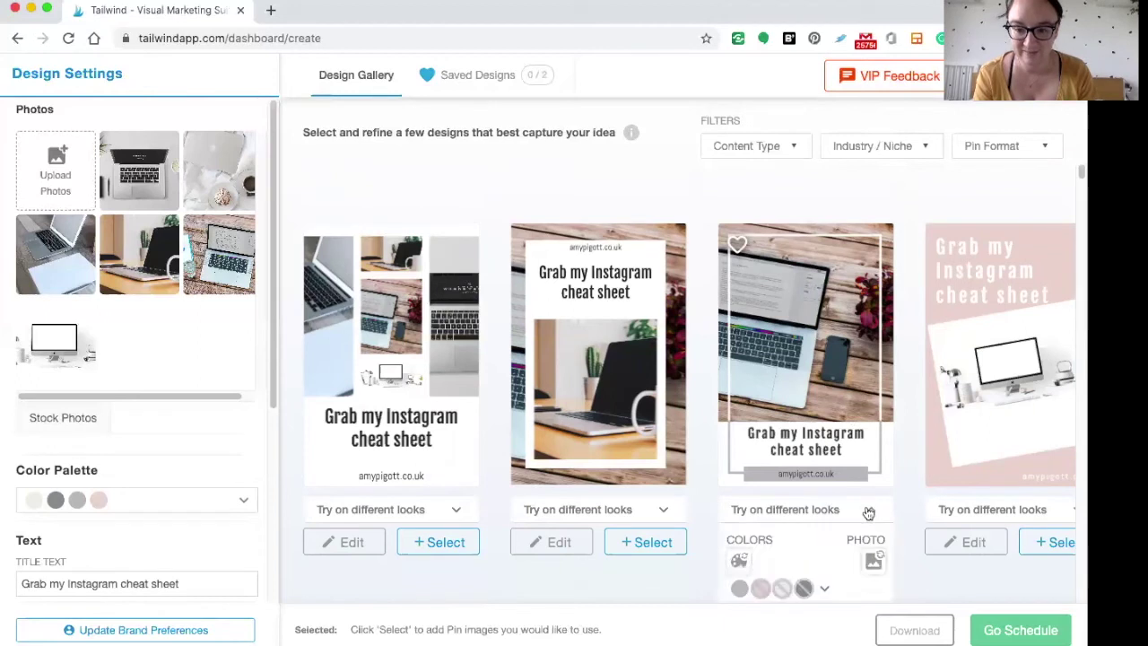
left_click(869, 512)
left_click(855, 544)
left_click(855, 543)
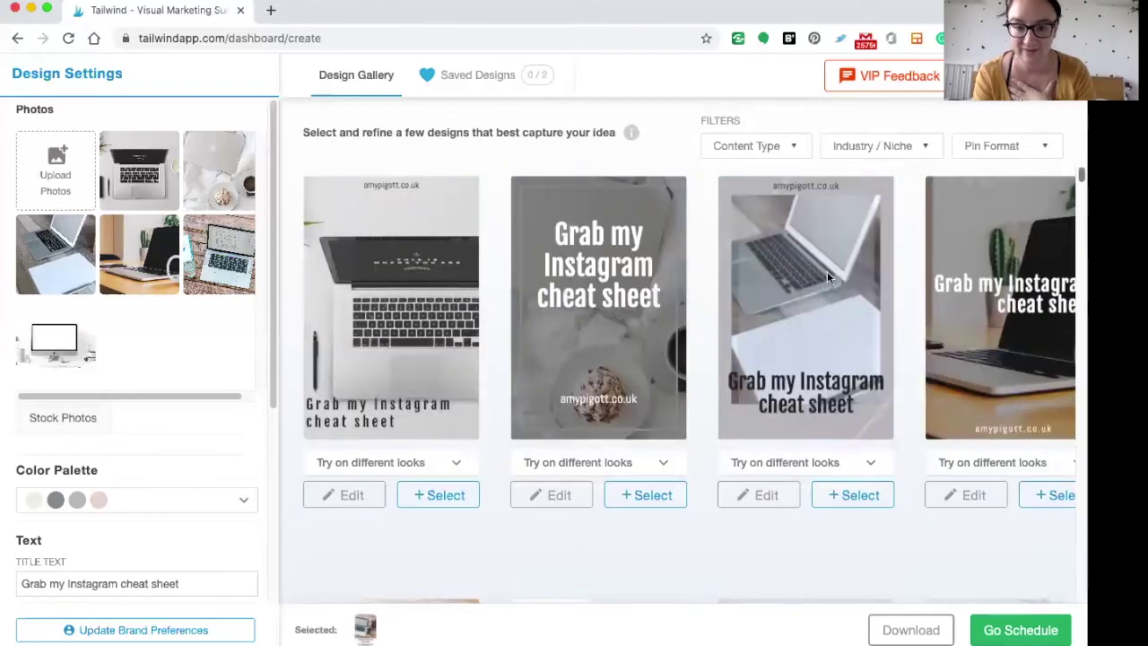
left_click(642, 495)
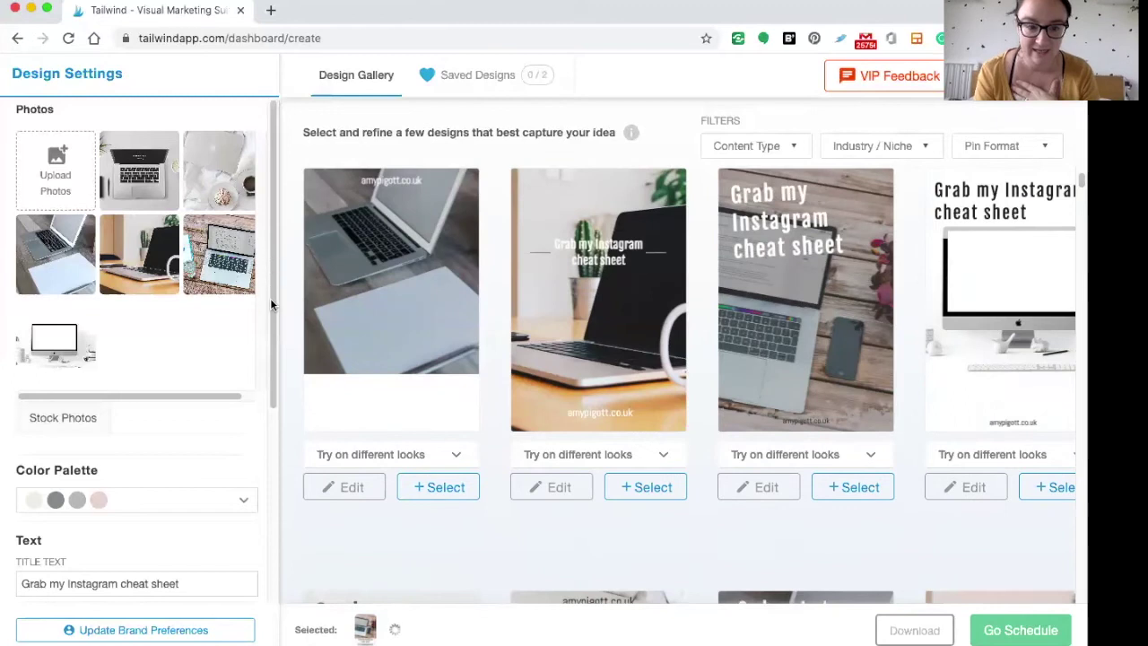
Step: Replace the pin title text with "FREE Instagram Cheat Sheet"
scroll(271, 288, "down", 2)
left_click_drag(197, 508, 19, 508)
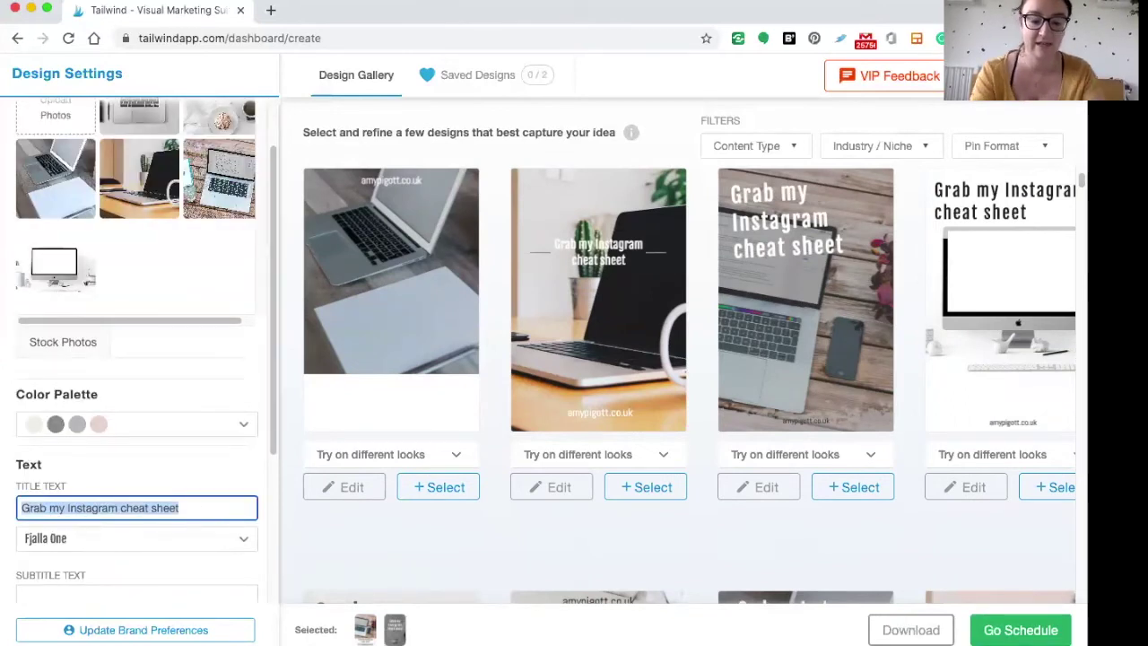
type("FREE Inst")
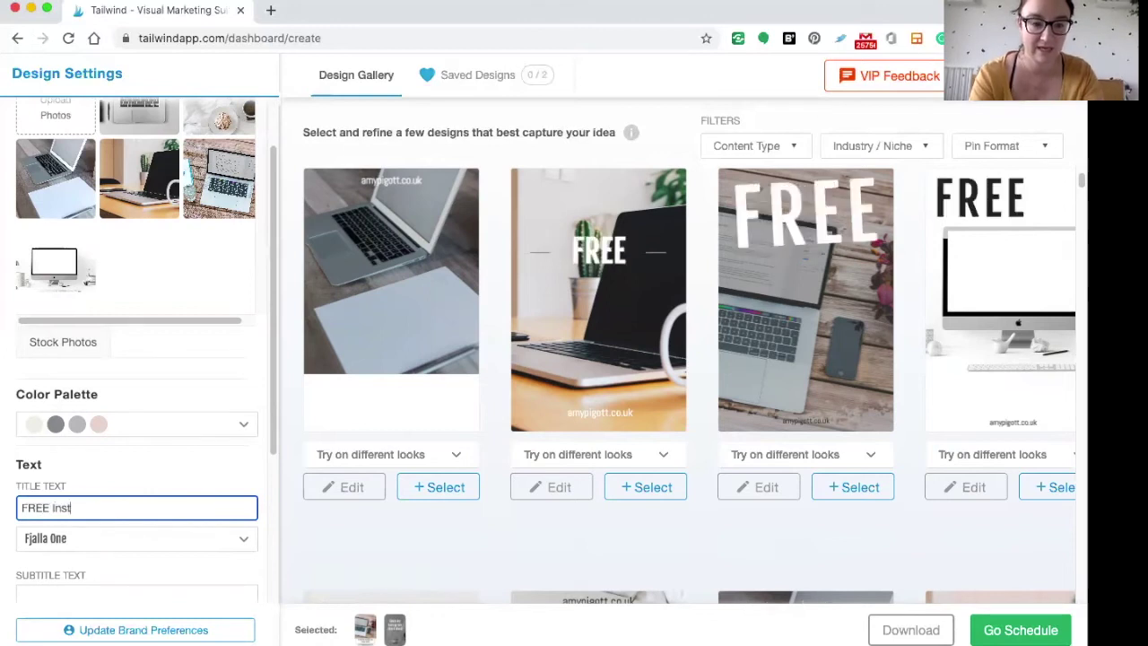
type("ag")
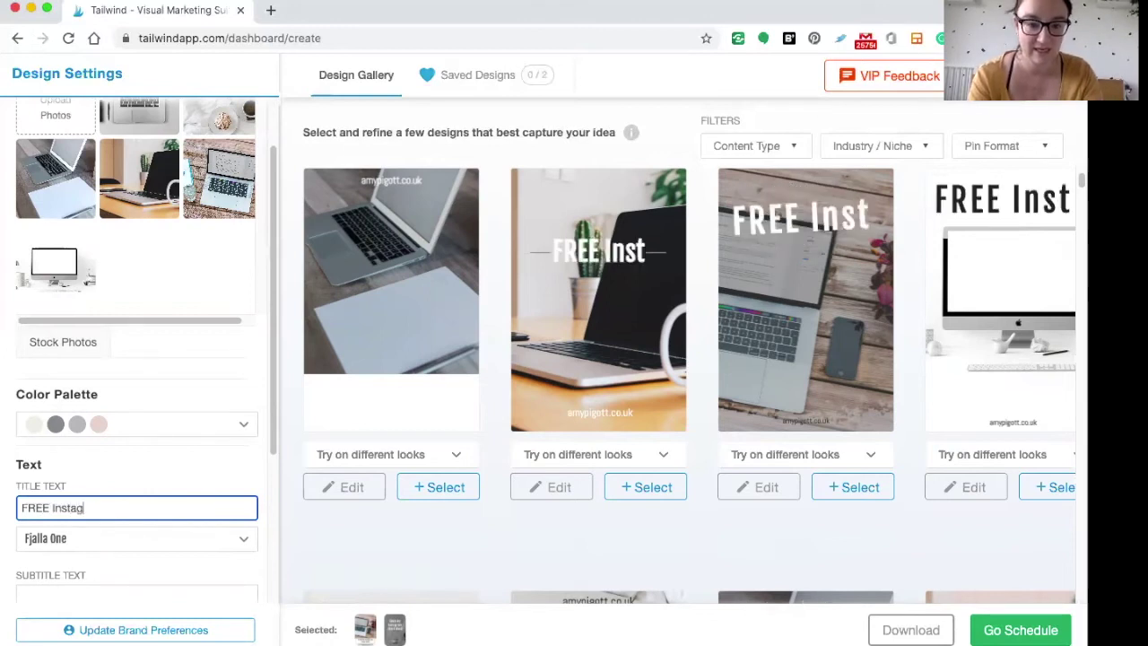
type("ram Ch")
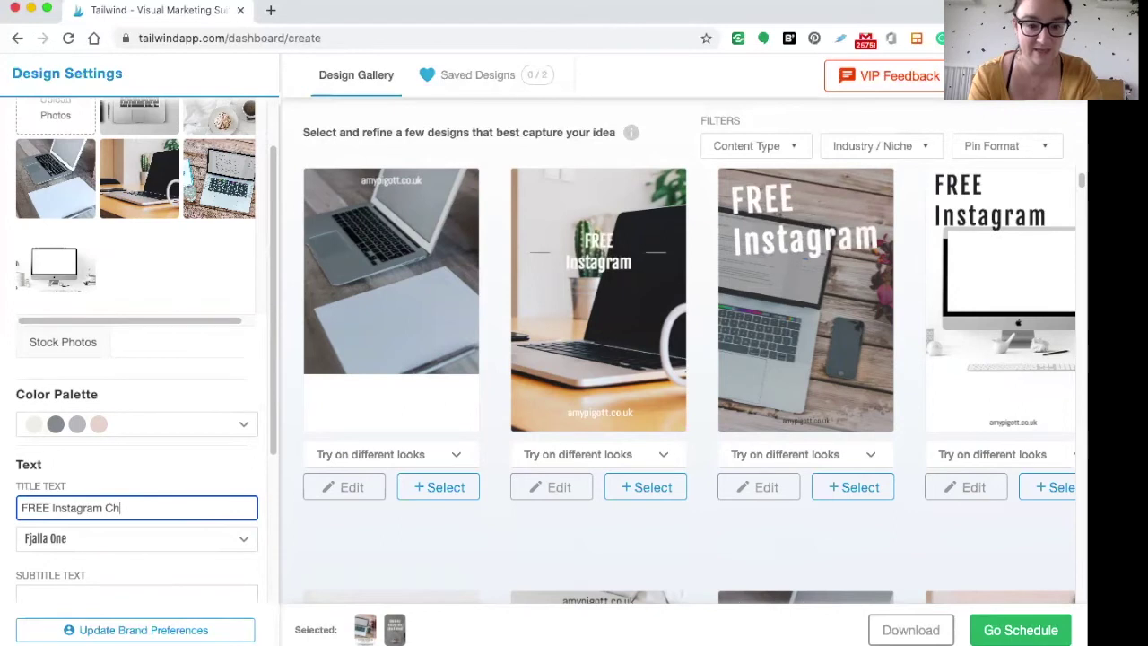
type("eat Sheet")
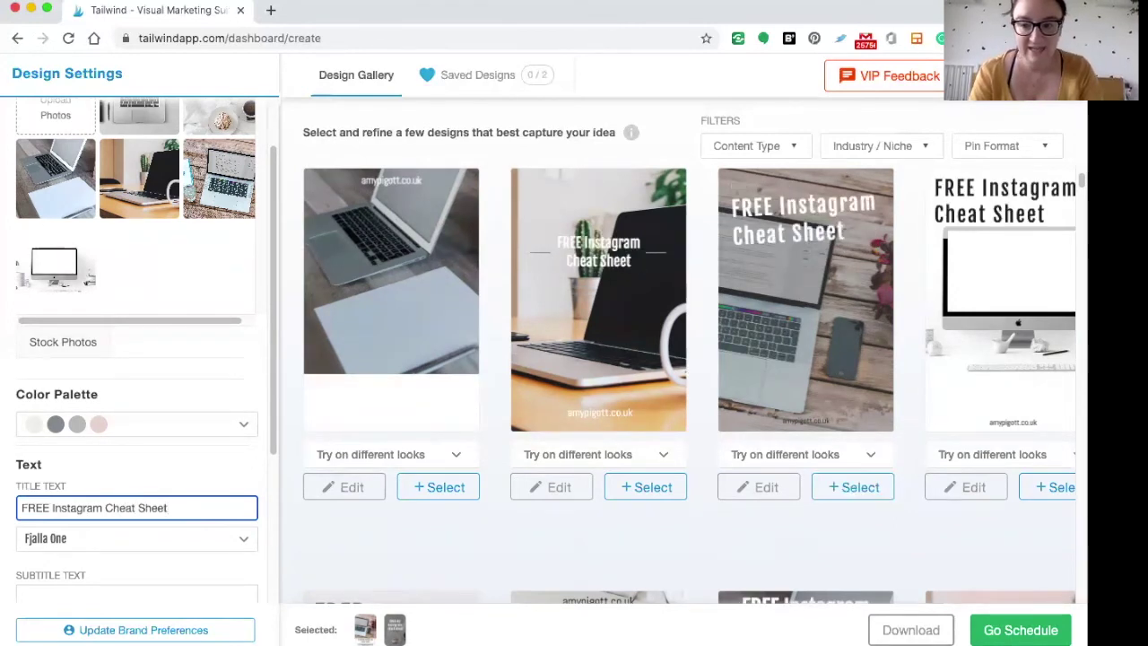
Step: Select the wooden-plank laptop design with the pink title box and the cactus and laptop design with the grey rounded overlay
scroll(682, 359, "down", 3)
left_click(645, 367)
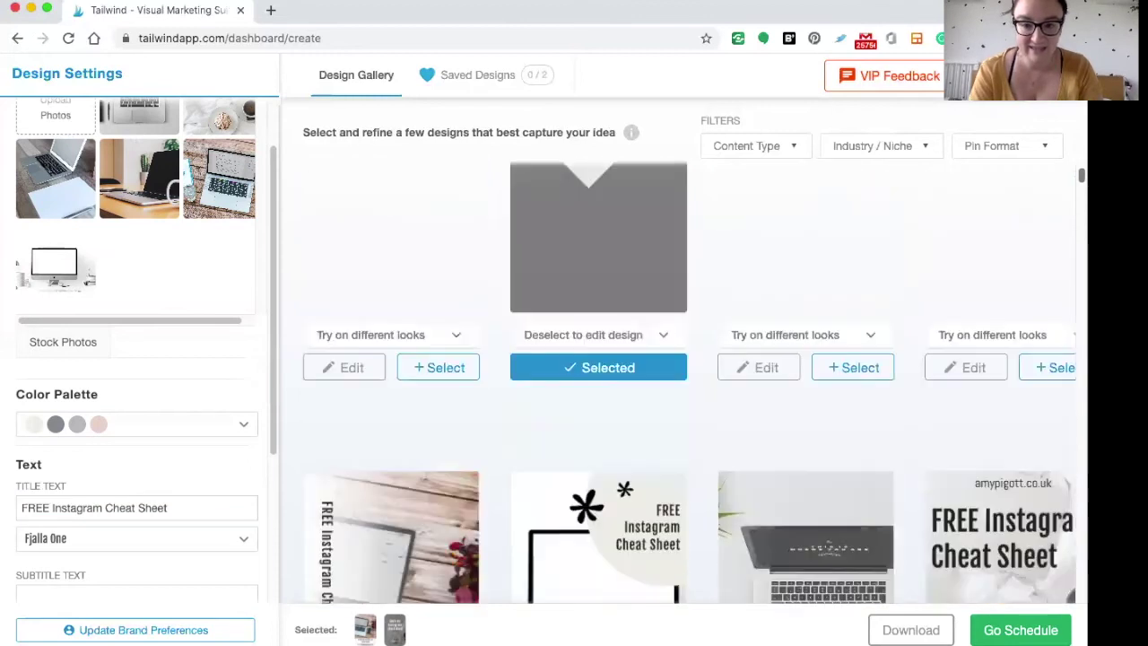
scroll(681, 359, "down", 1)
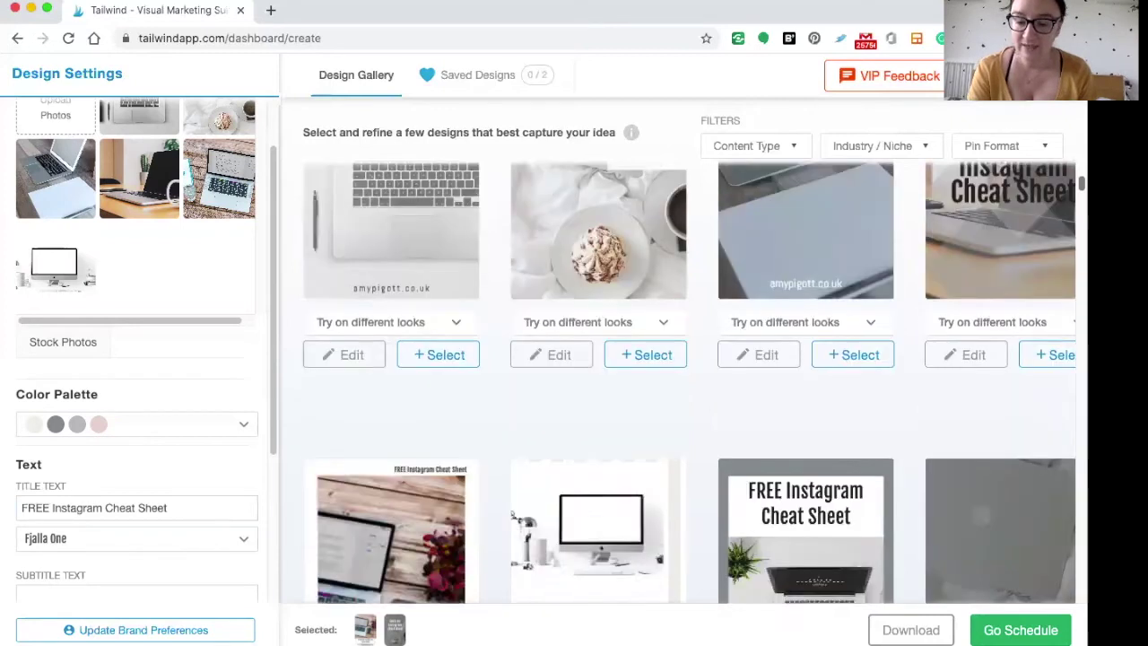
scroll(689, 377, "down", 3)
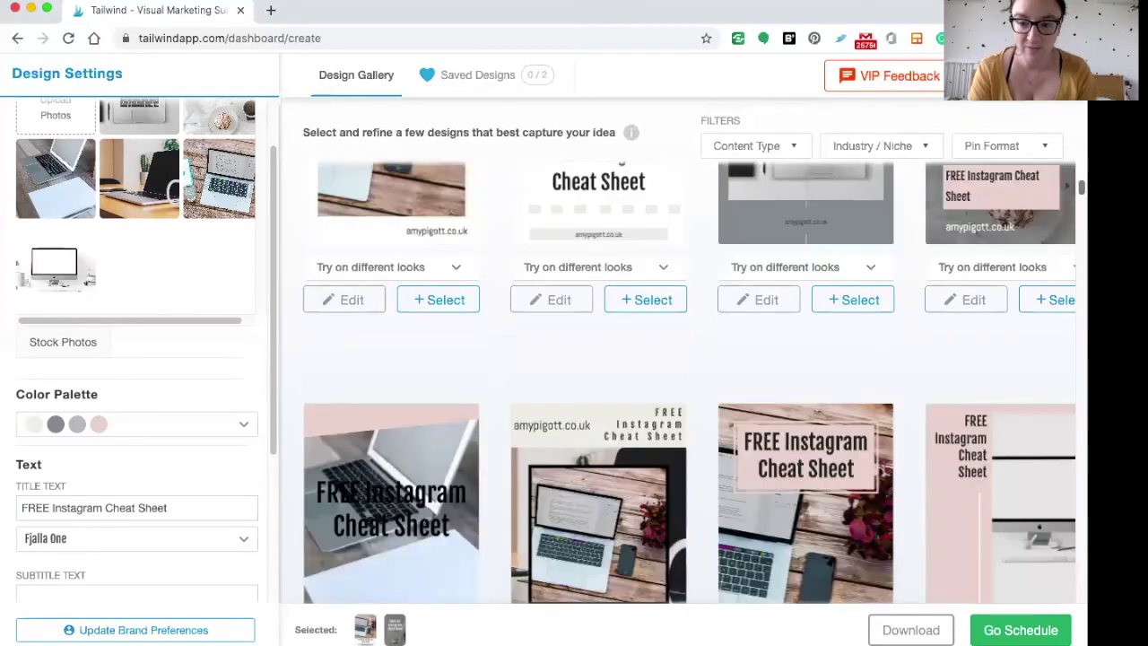
scroll(717, 449, "down", 6)
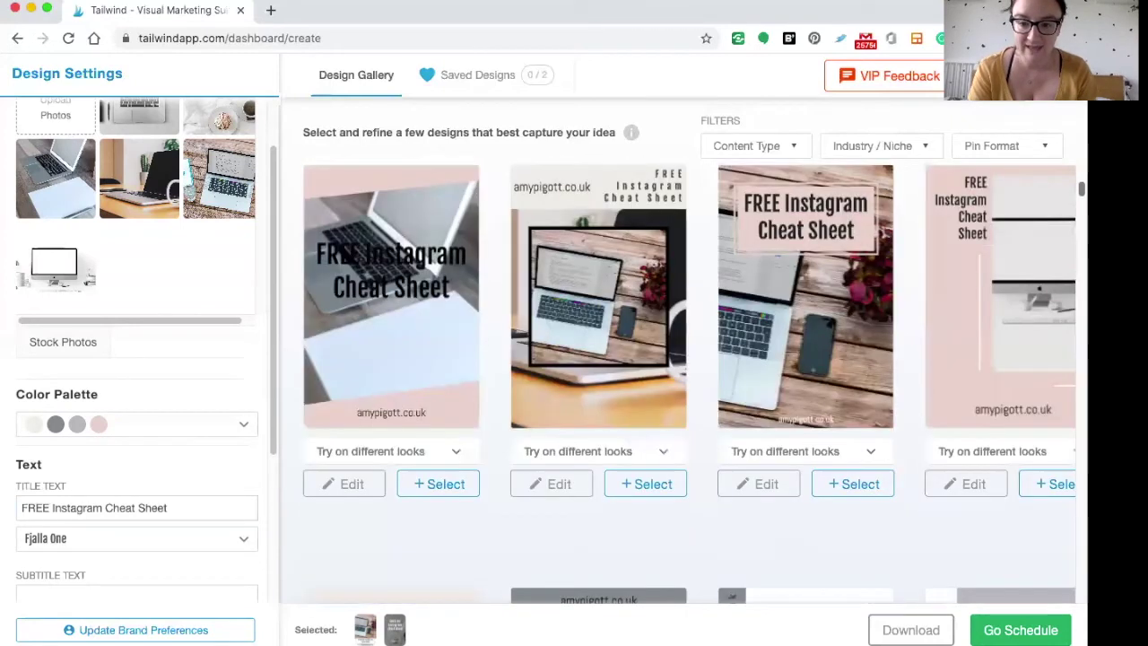
left_click(859, 484)
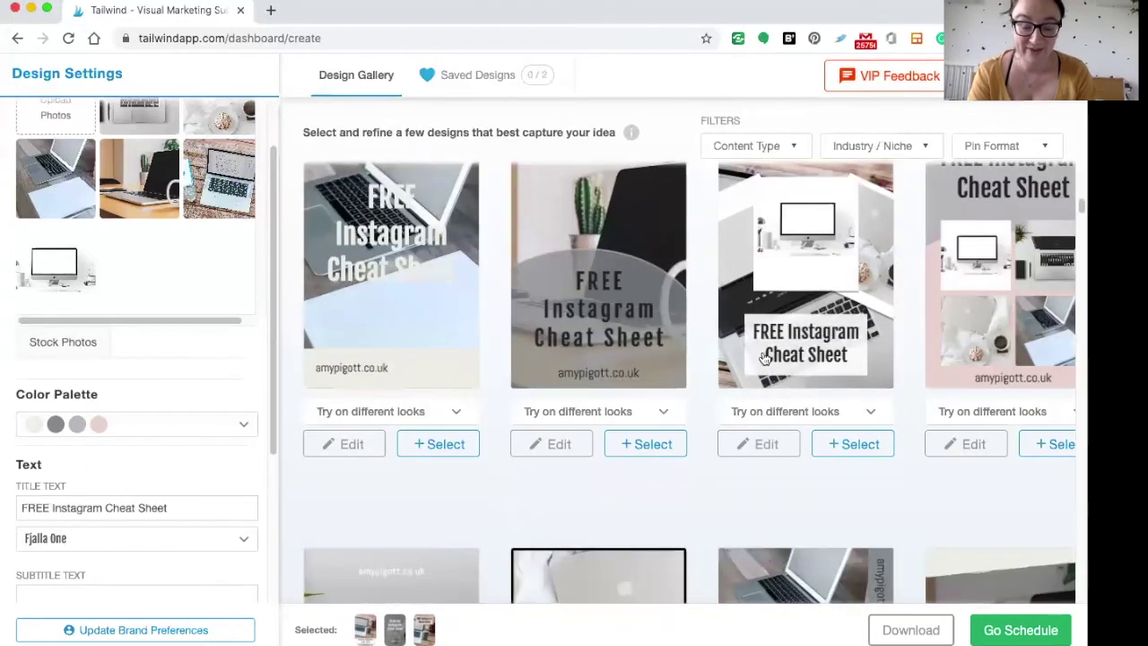
left_click(632, 446)
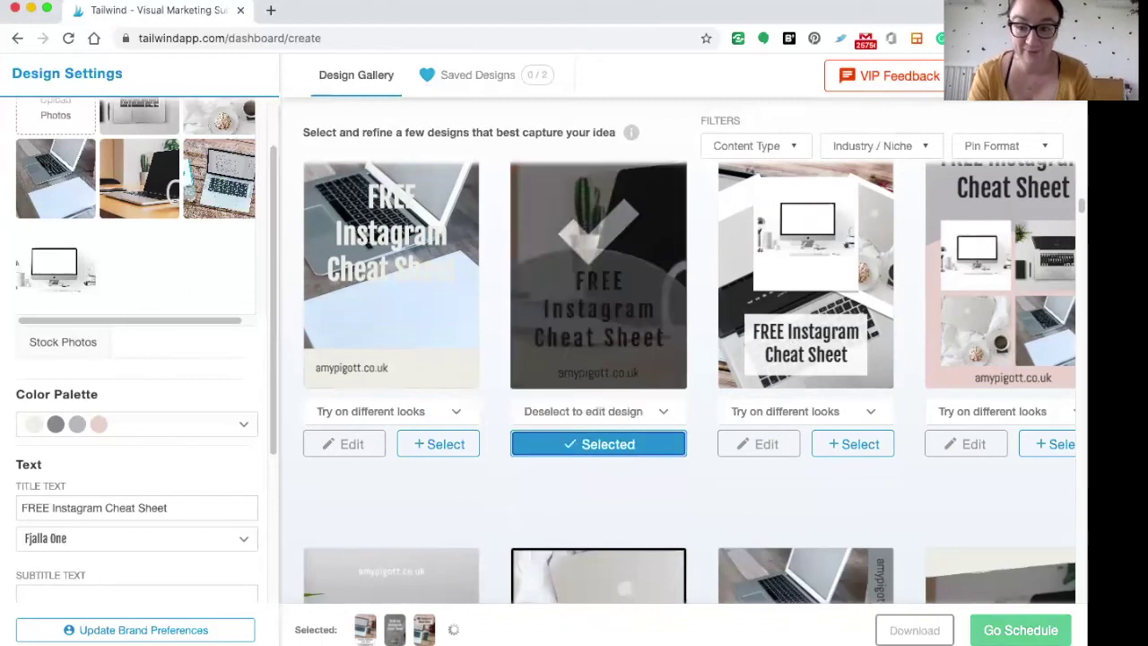
Step: Replace the pin title text with "How I rock Instagram"
scroll(681, 359, "down", 3)
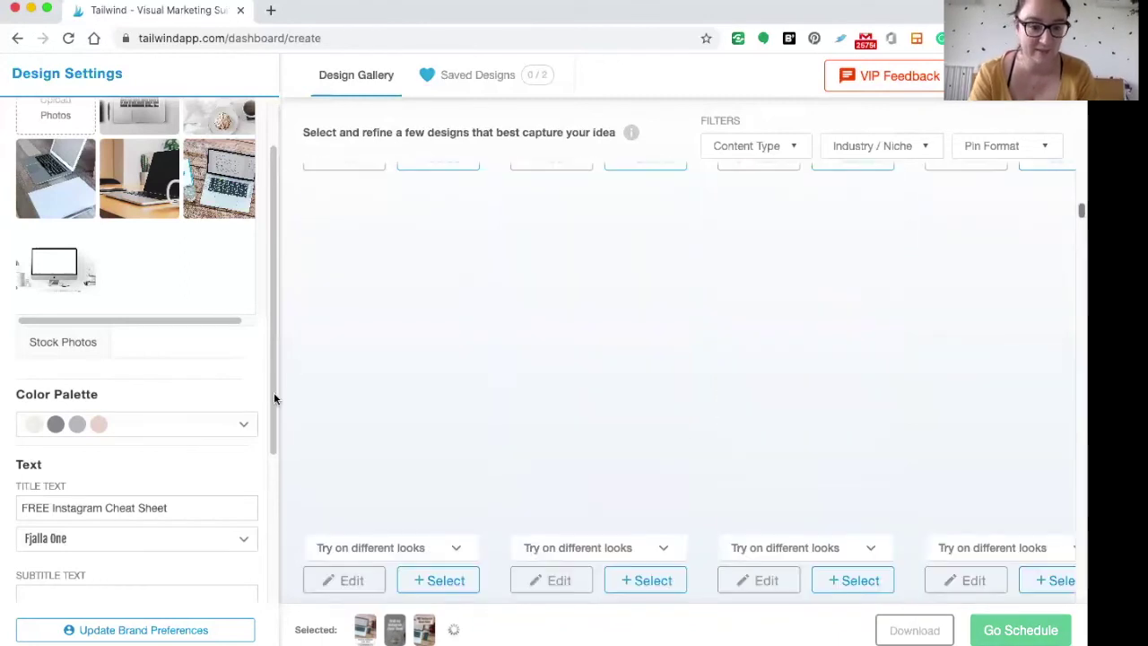
left_click(170, 507)
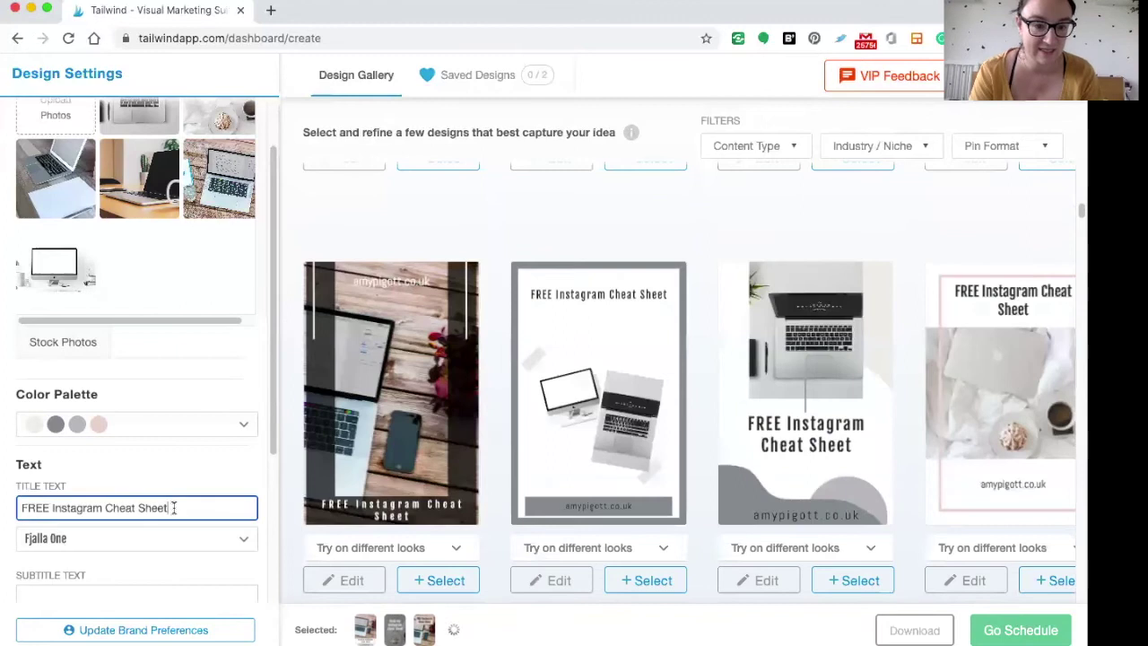
left_click(15, 508, "shift")
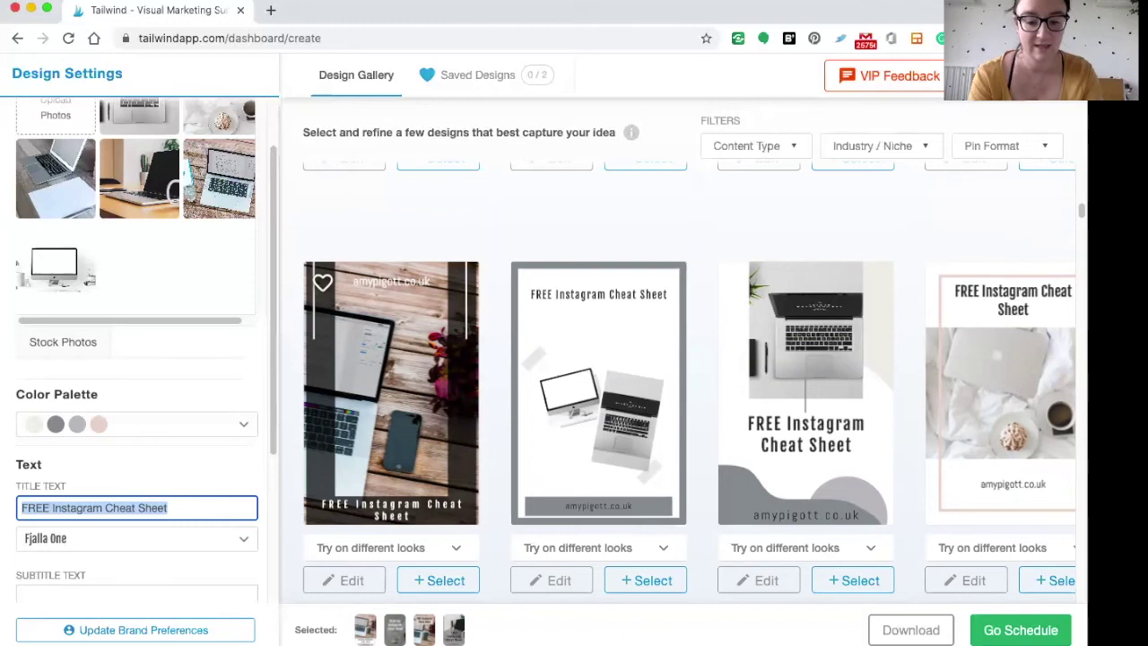
type("Ho")
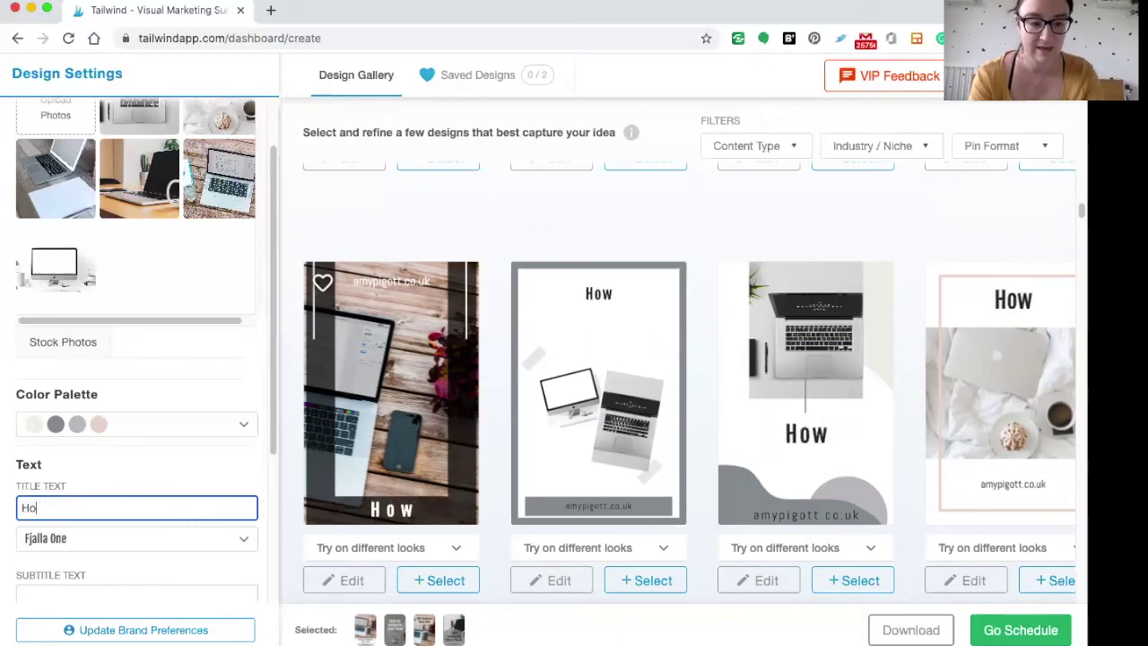
type("w I rock Instagram")
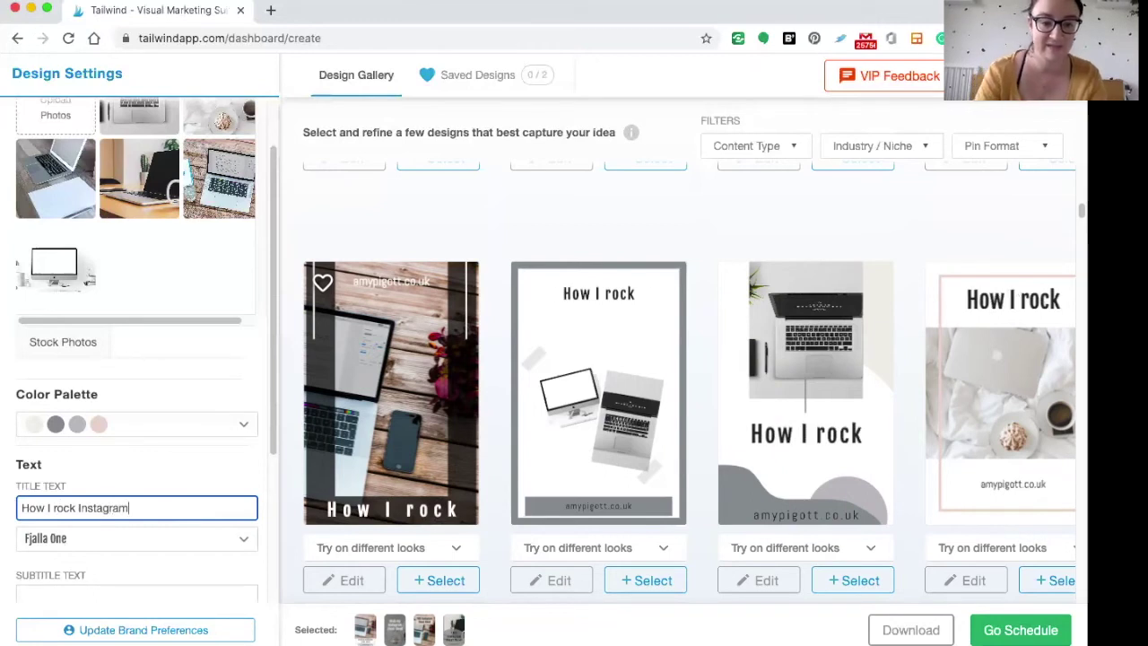
Step: Complete the title as "How I rock Instagram!" and select the pink-framed bedding design and the laptop design with the diagonal white overlay
type("!")
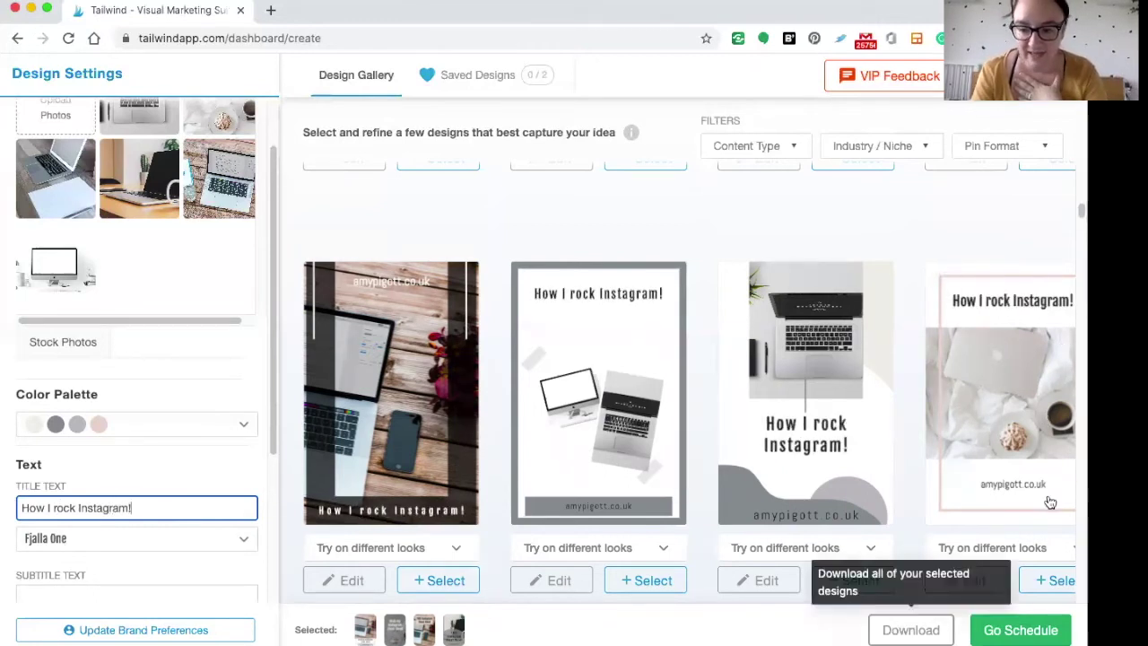
left_click(1045, 583)
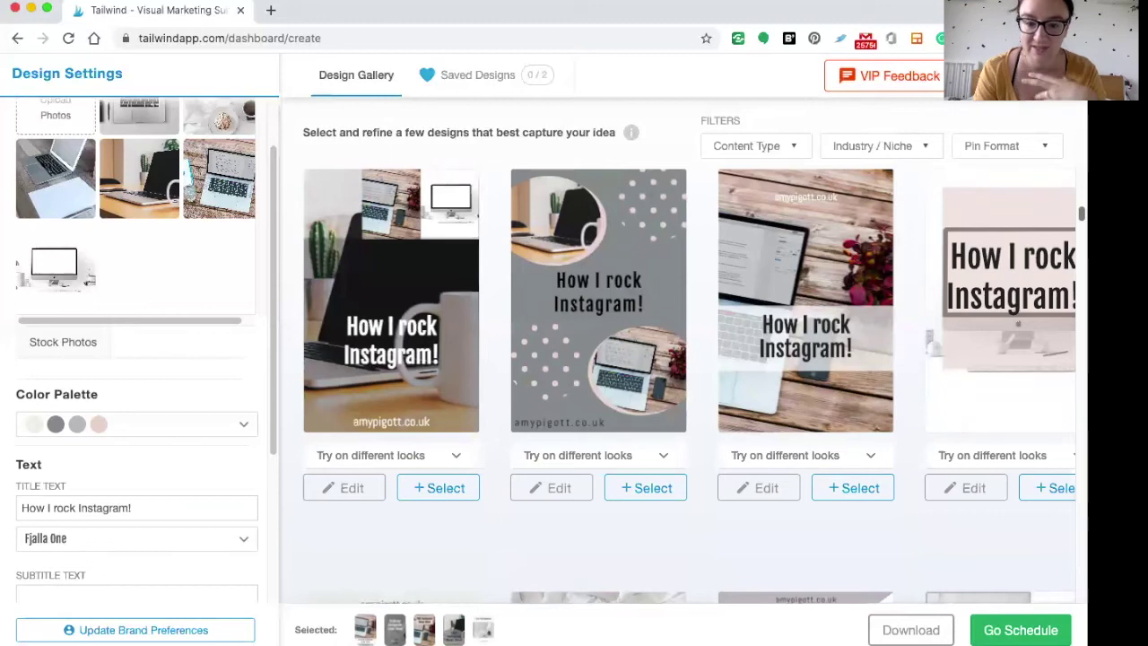
scroll(689, 386, "down", 3)
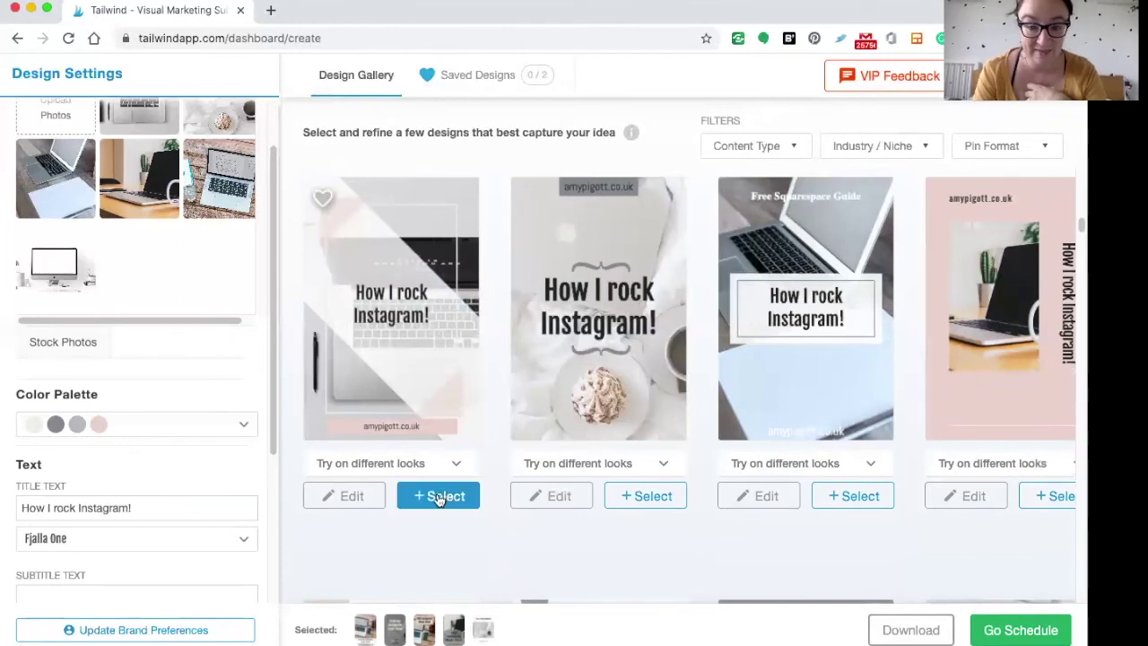
left_click(439, 499)
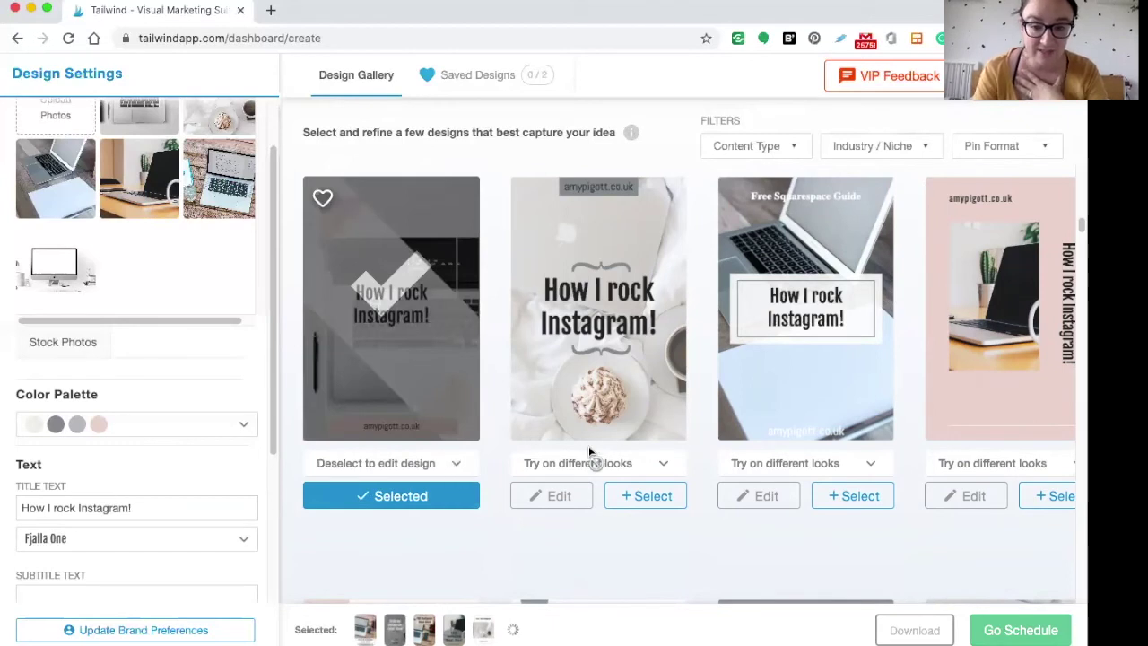
left_click(663, 465)
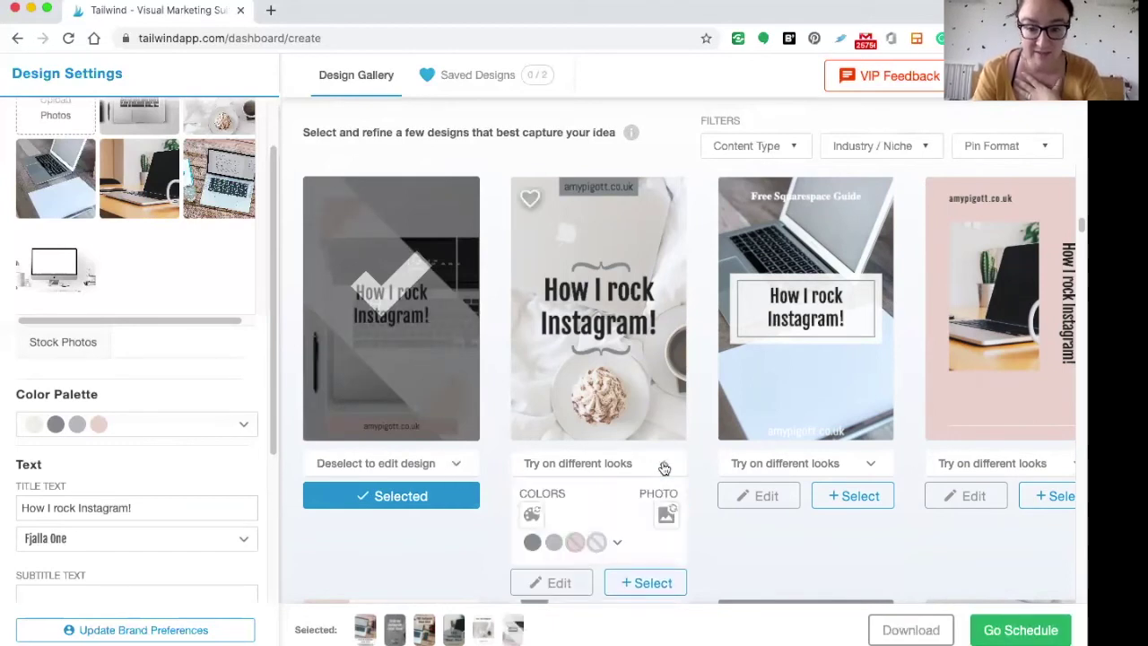
left_click(617, 544)
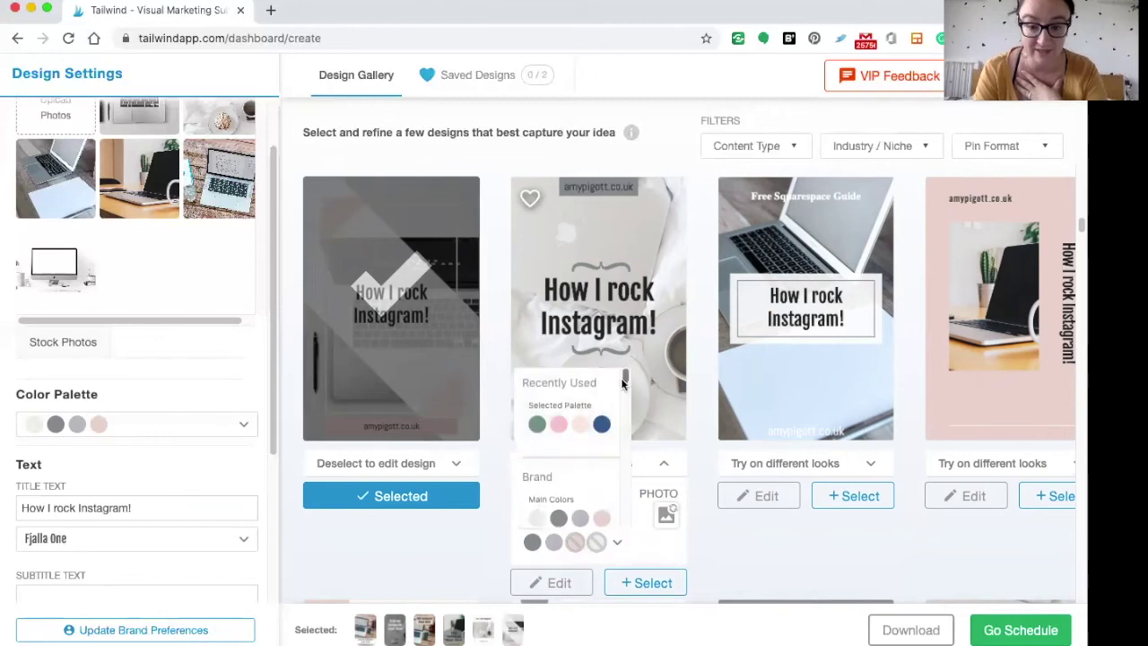
left_click(658, 548)
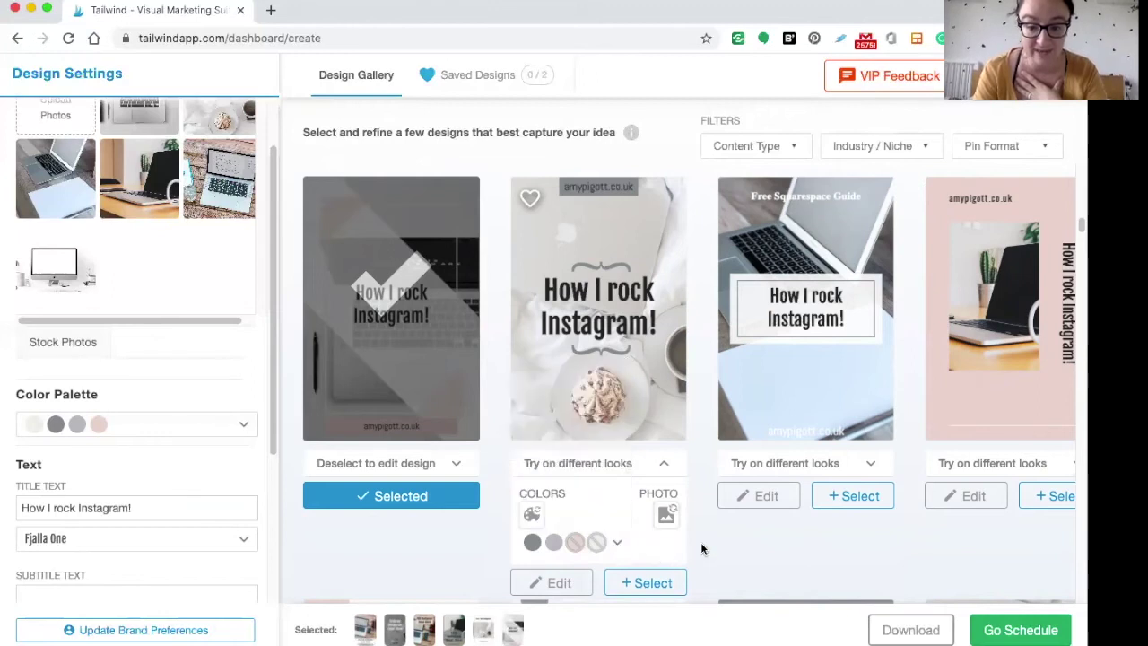
left_click(664, 464)
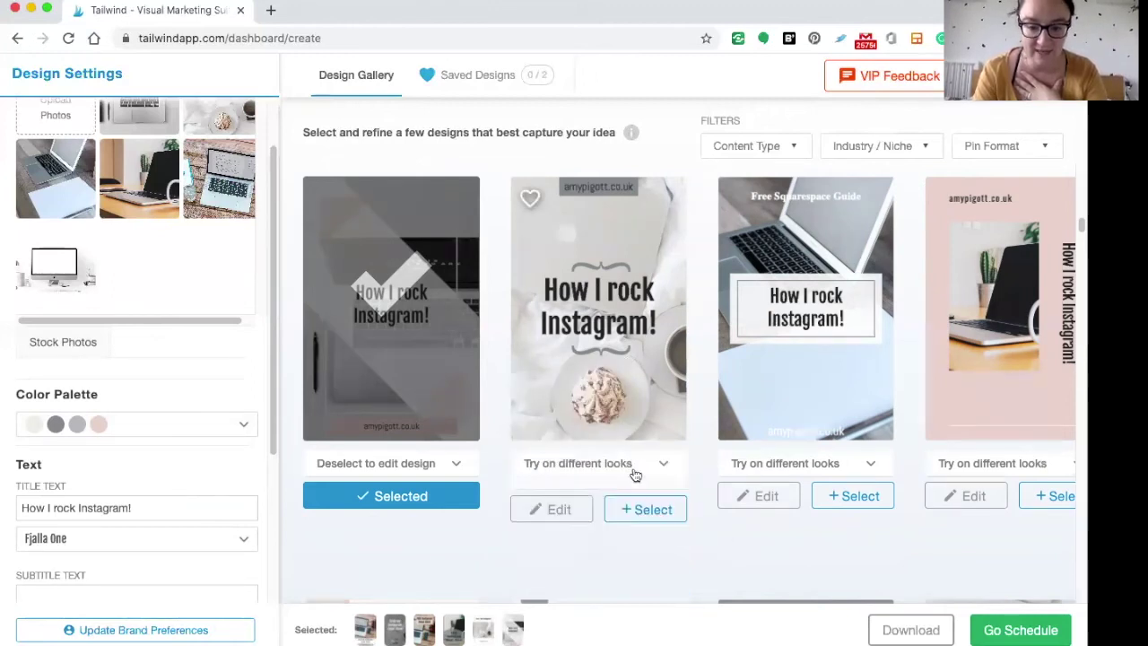
Step: Send the selected designs to scheduling and add the All about Instagram, All about Pinterest and Best of the Blog boards to all drafts
left_click(1009, 634)
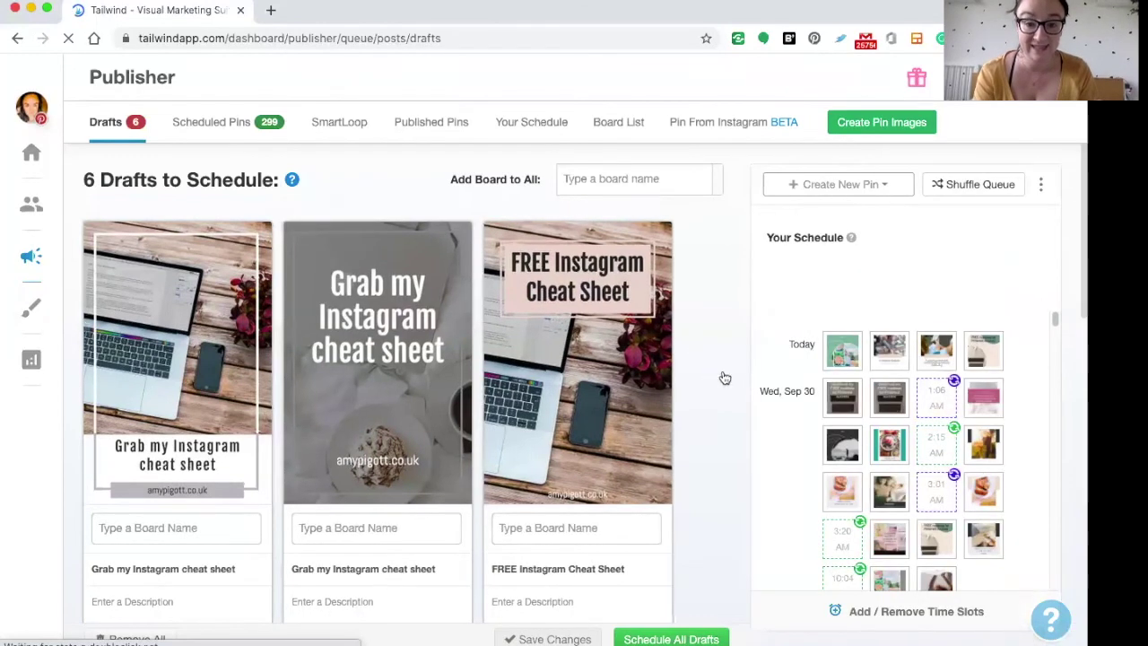
scroll(727, 377, "down", 1)
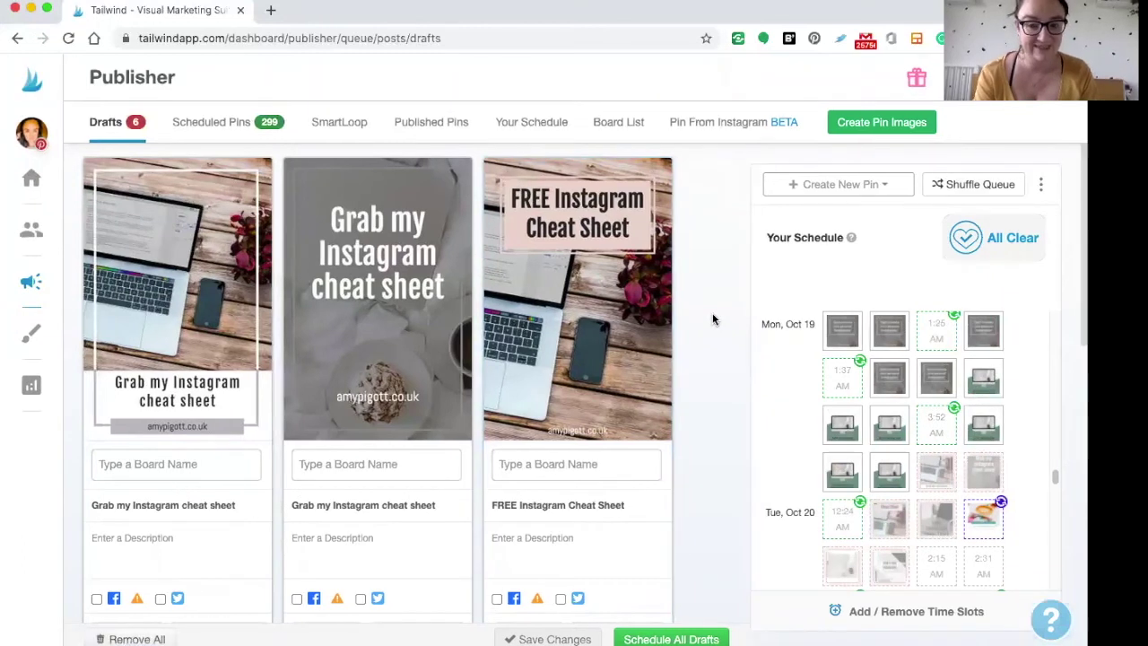
left_click(630, 178)
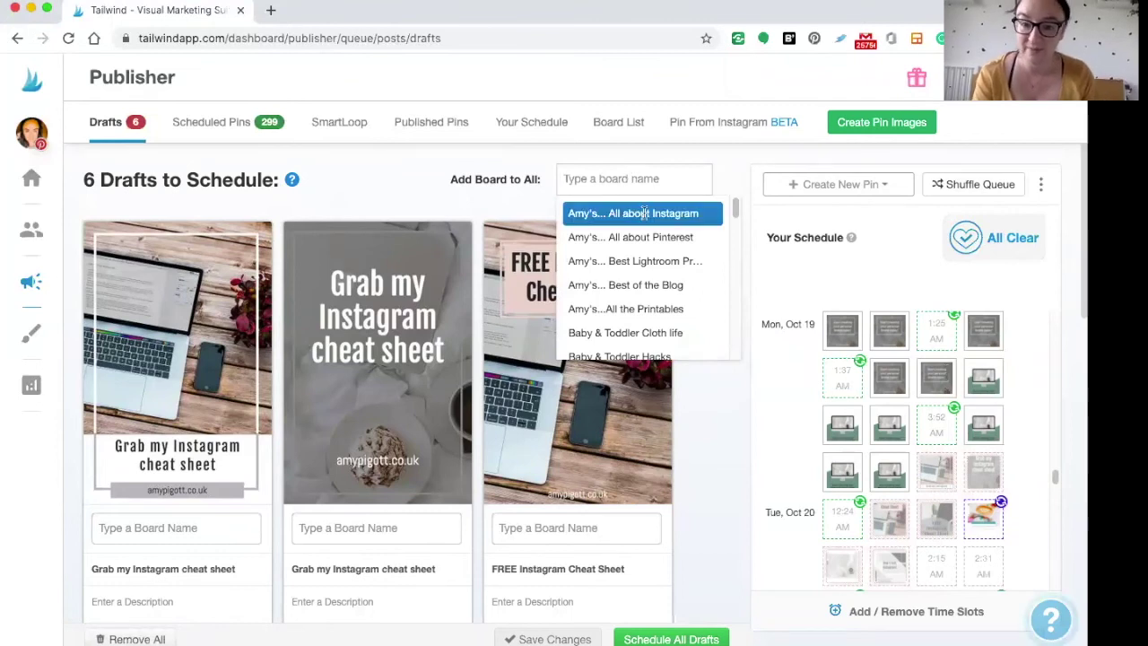
left_click(639, 212)
left_click(613, 203)
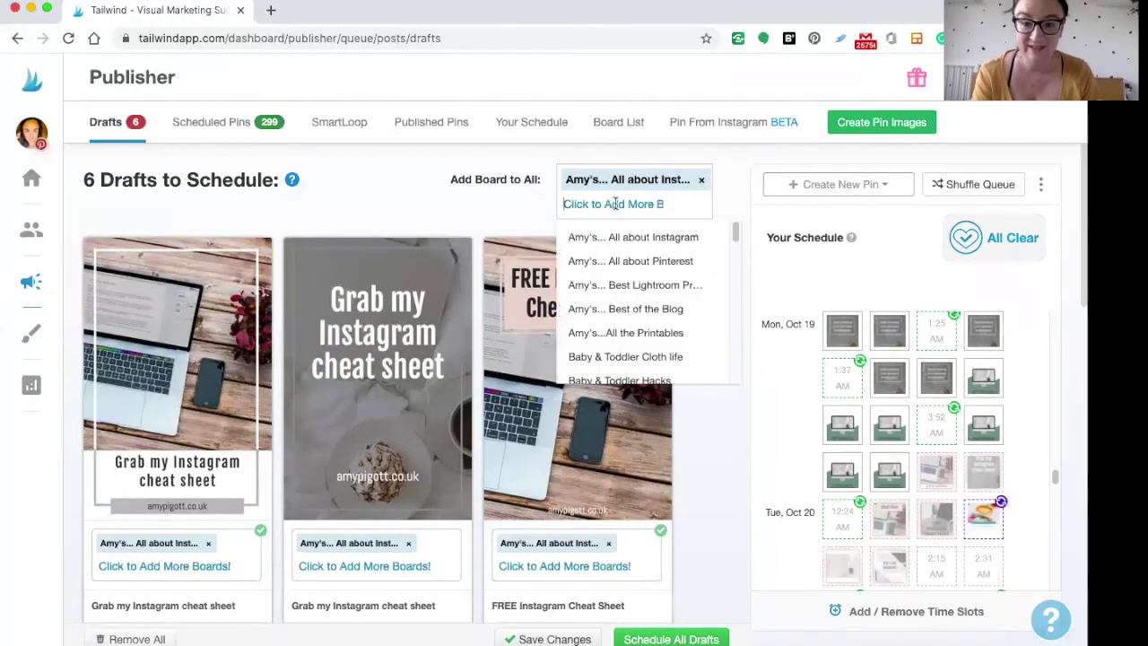
left_click(660, 261)
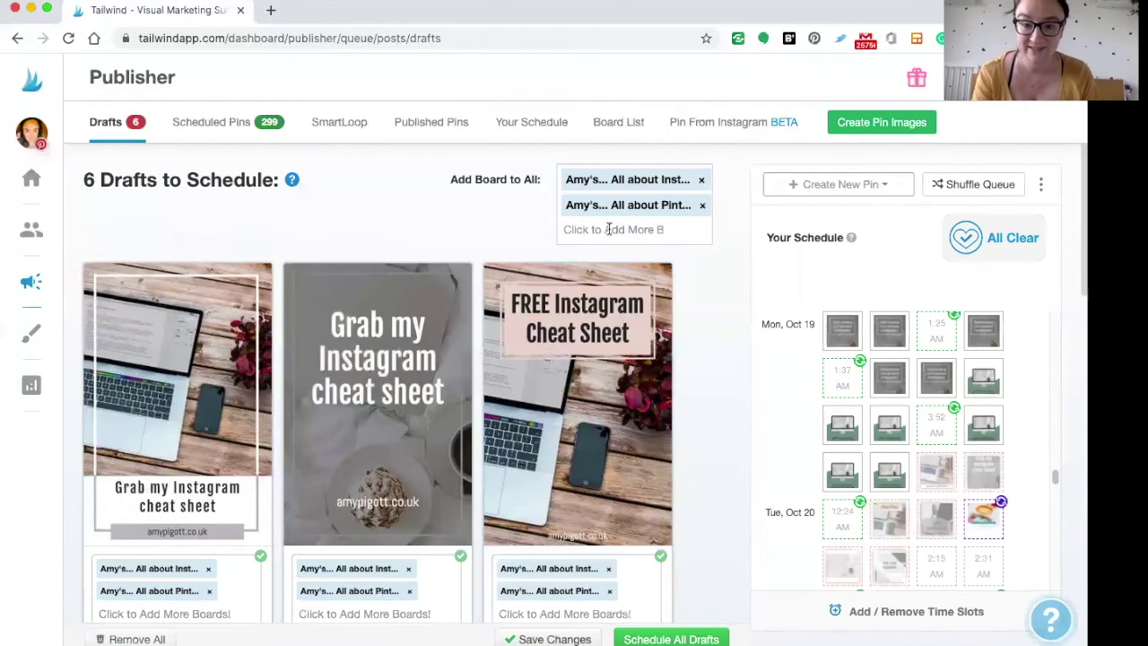
left_click(608, 230)
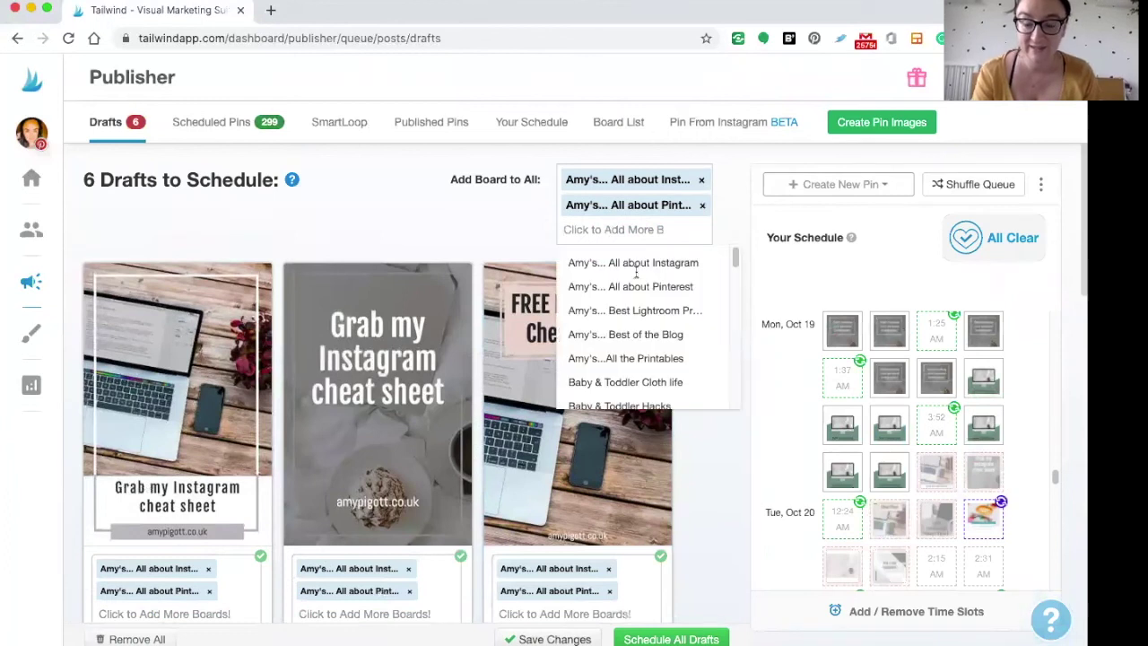
left_click(664, 339)
Step: Add the Social Media & Blogging, Entrepreneur Tips and Working from home boards to all drafts
left_click(614, 254)
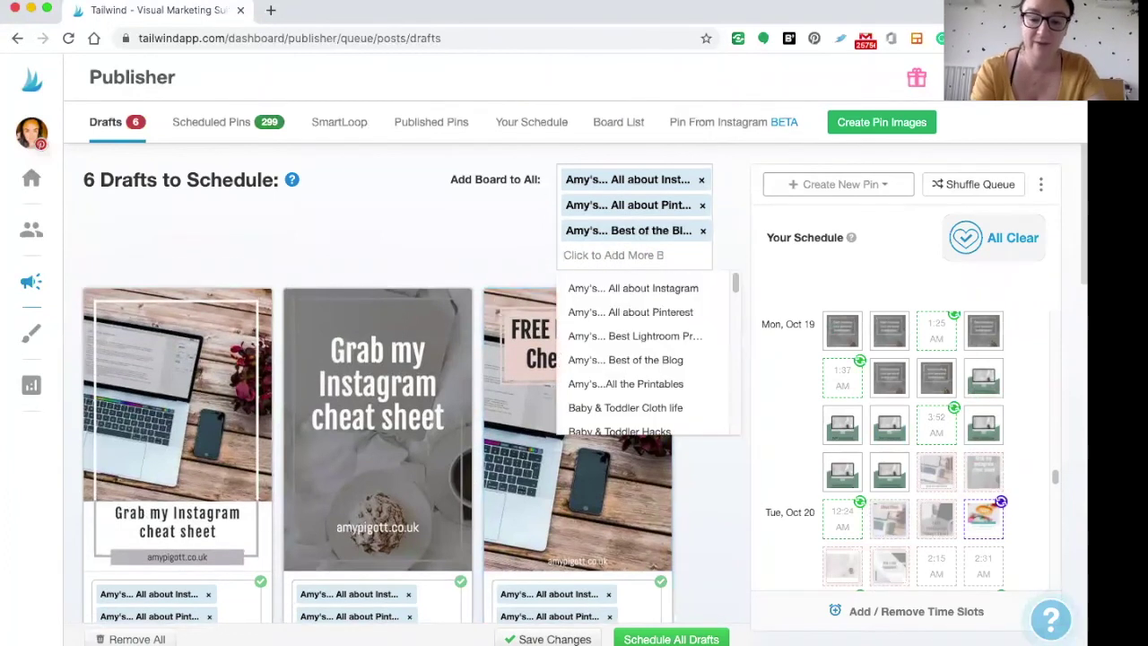
type("soci")
left_click(661, 292)
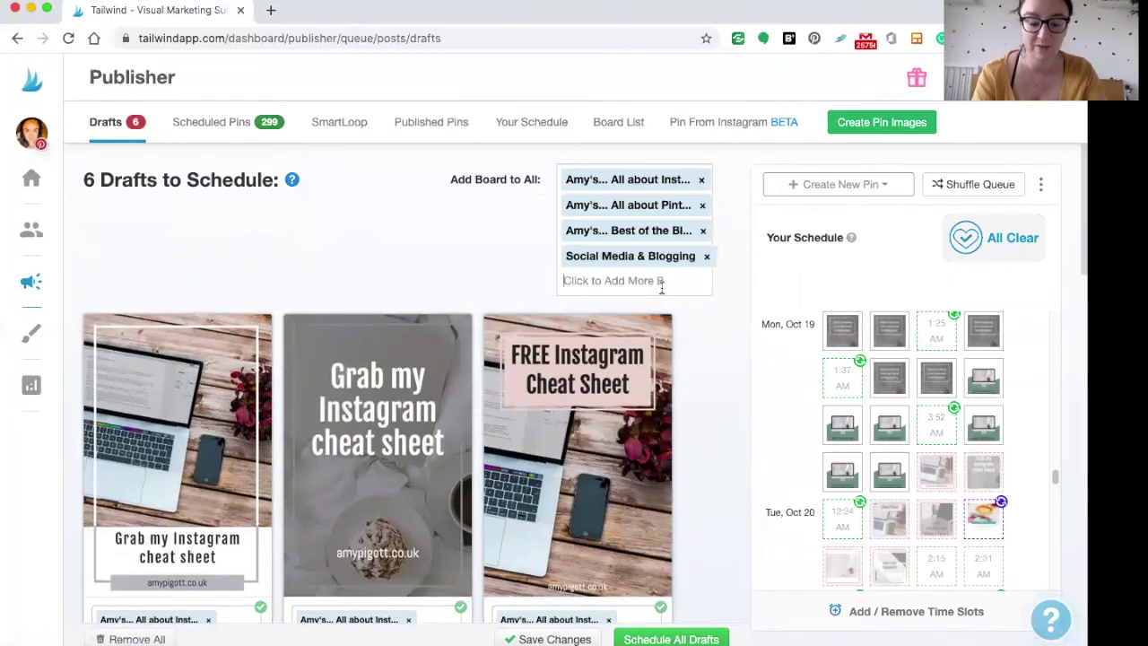
type("entr")
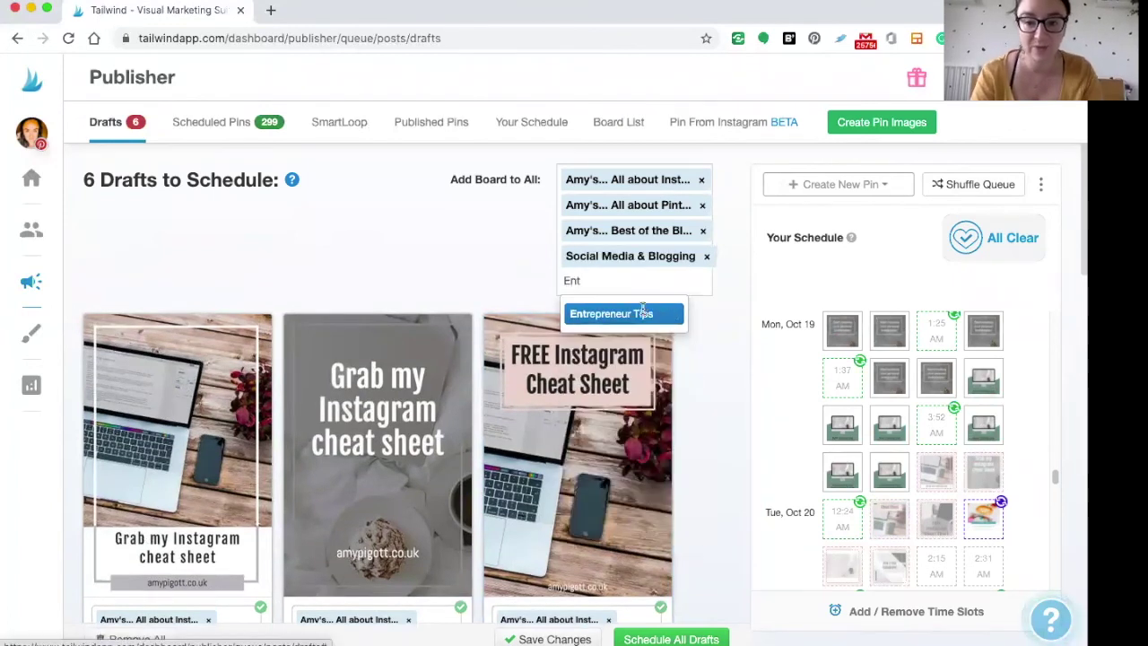
left_click(646, 312)
type("work")
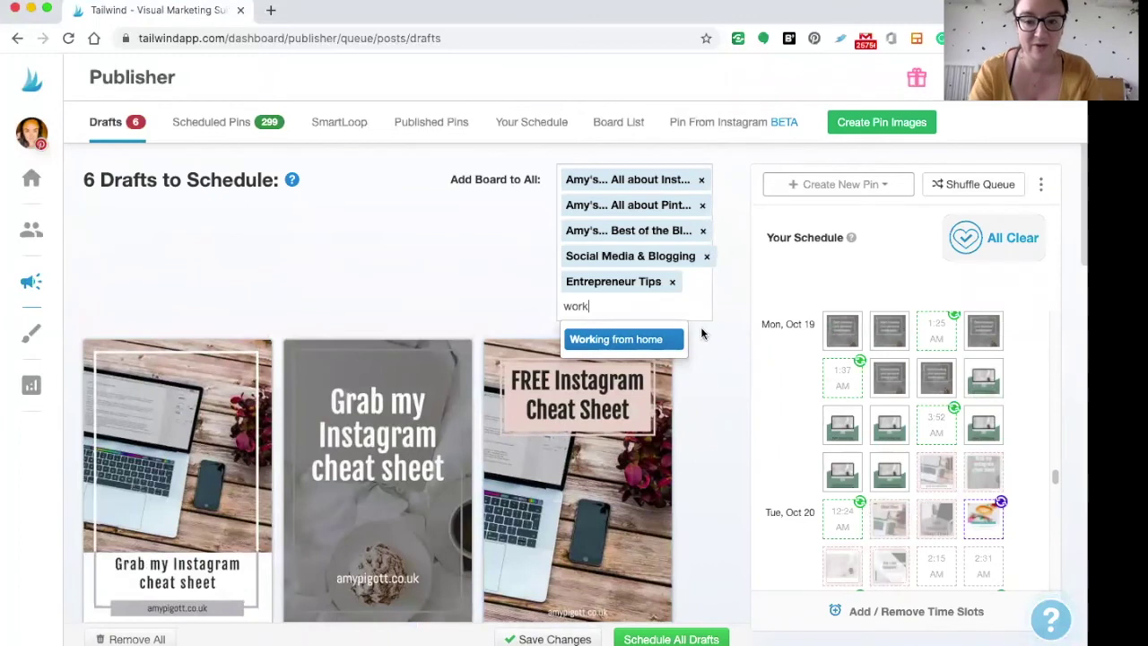
left_click(659, 336)
Step: Begin the first draft's description with "Want to know how to create a rock solid Instagram strategy? Grab my free"
scroll(711, 390, "down", 3)
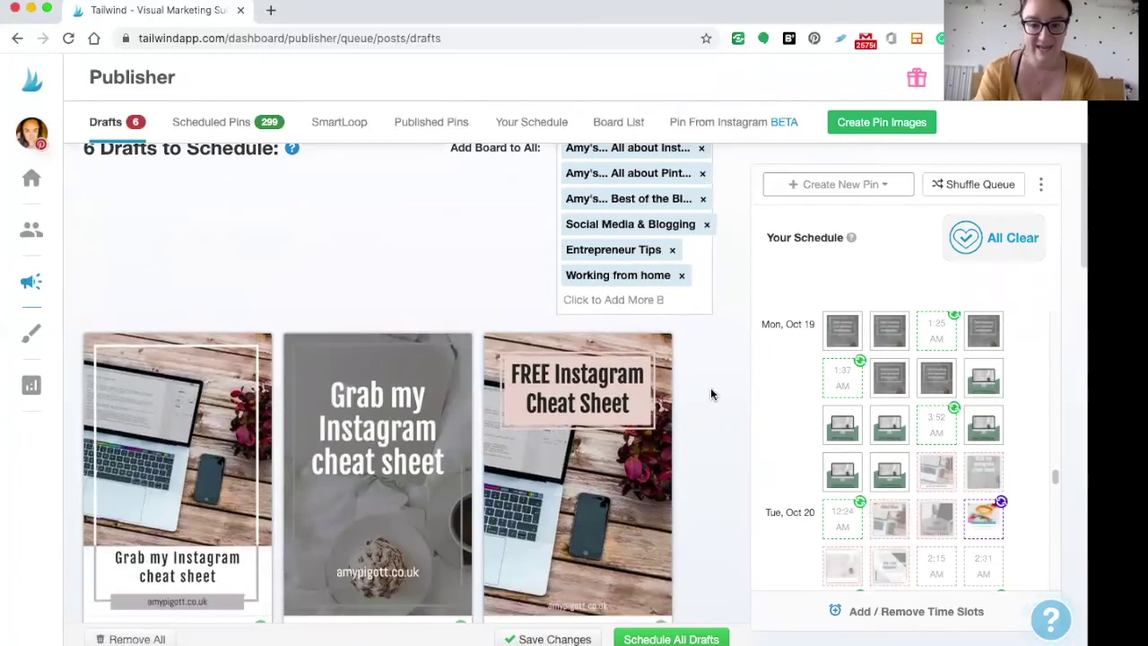
scroll(711, 393, "down", 5)
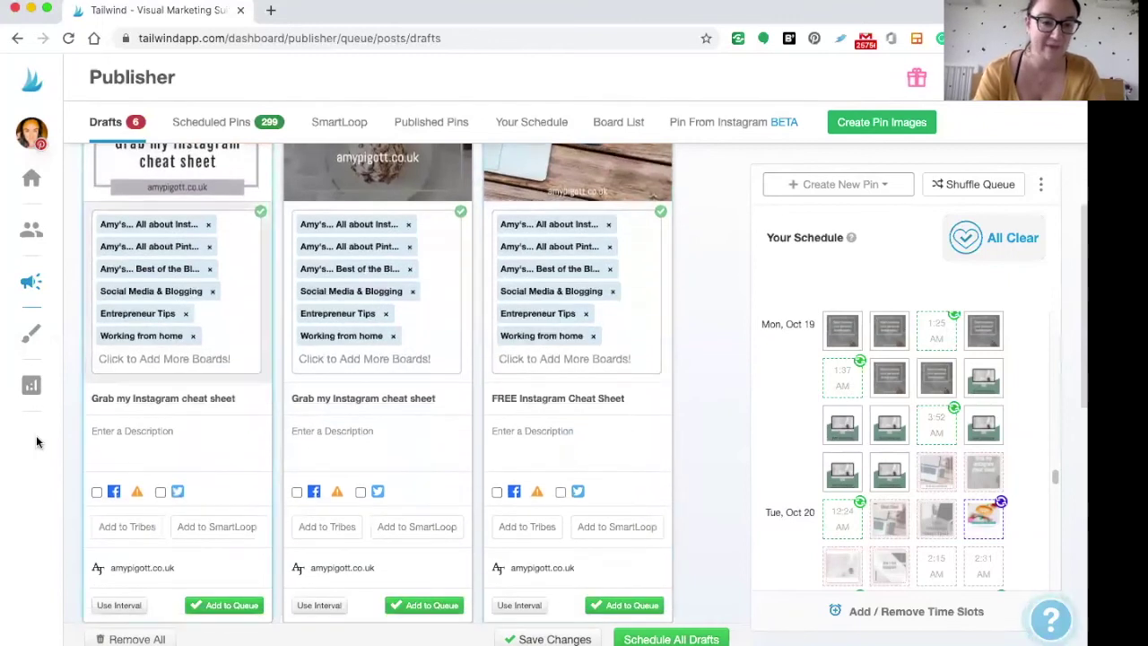
left_click(96, 433)
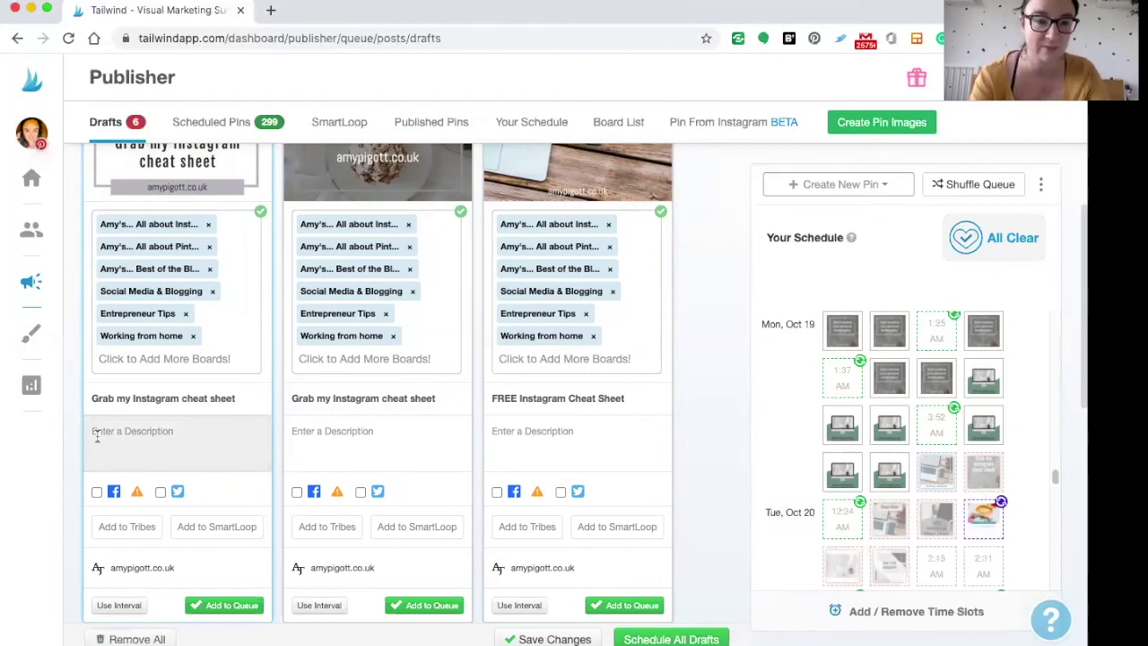
type("Wa")
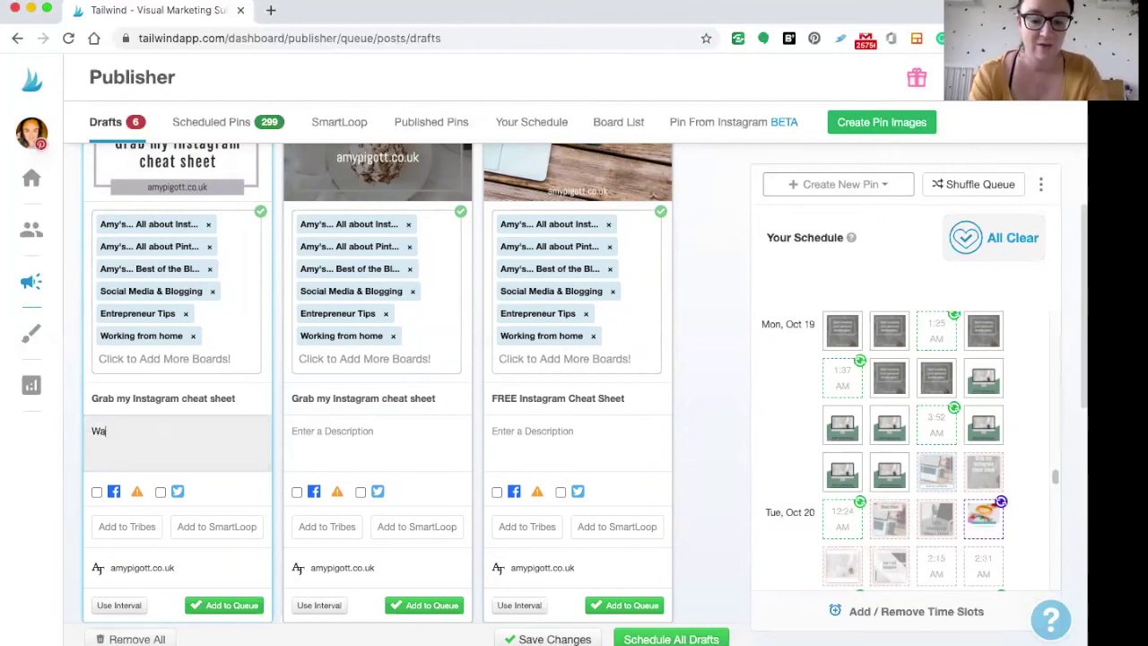
type("nt to know how to")
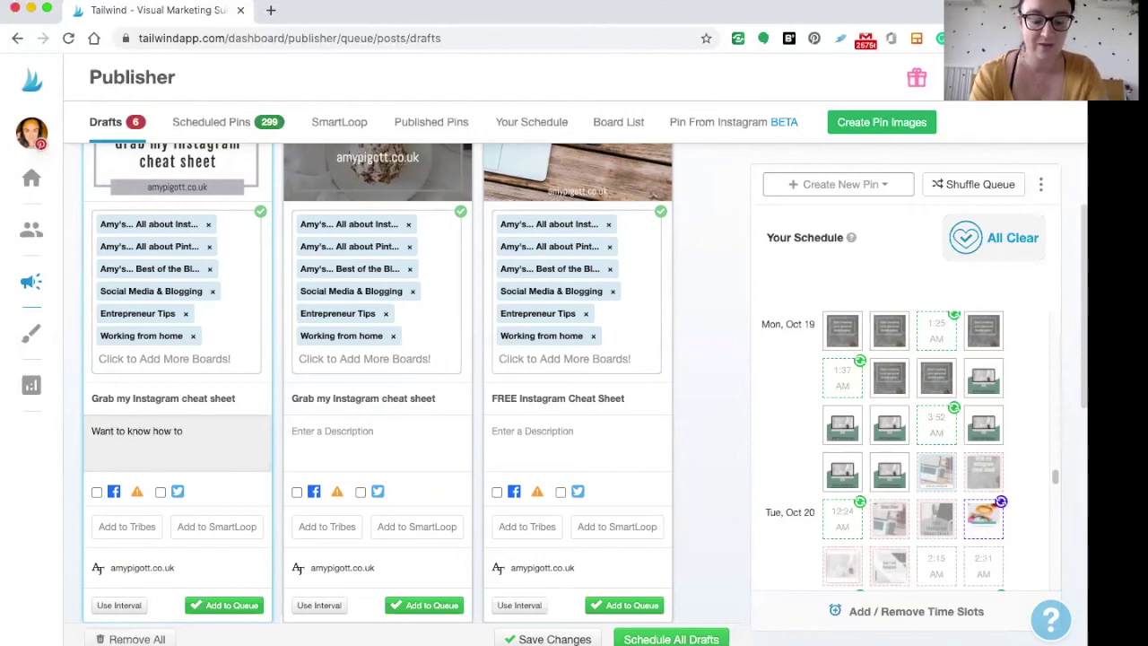
type(" create a rock solid Instagram strategy? Grab my free")
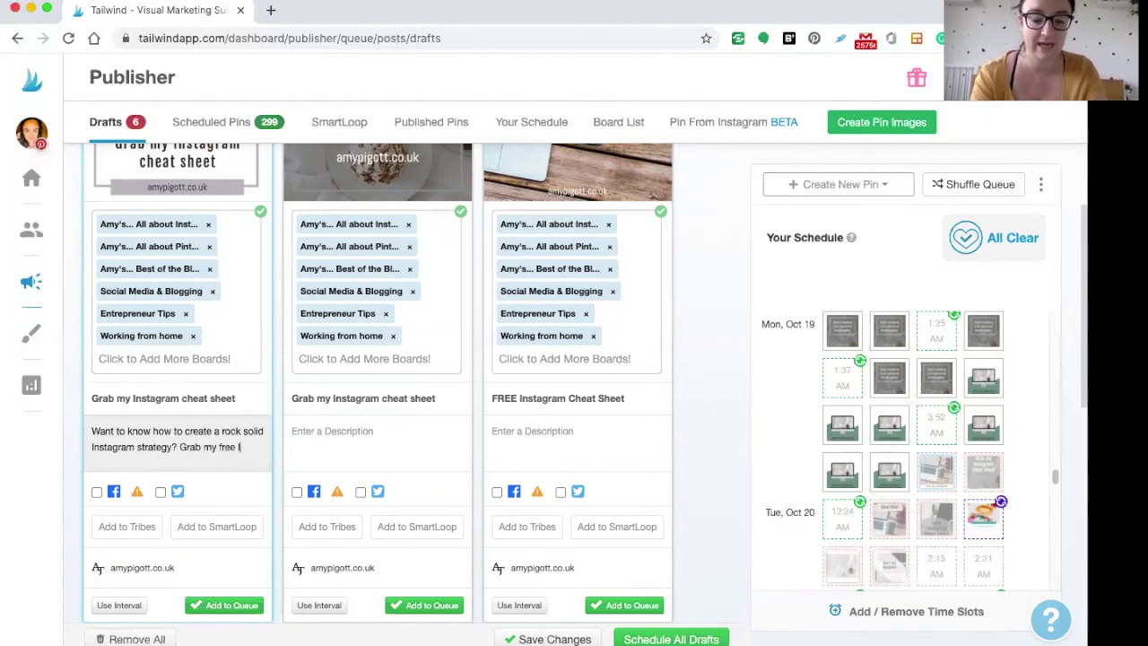
Step: Finish the first draft's description with "Instagram guide and learn my favourite tips and tricks for success online."
type("nstagram guide and learn my f")
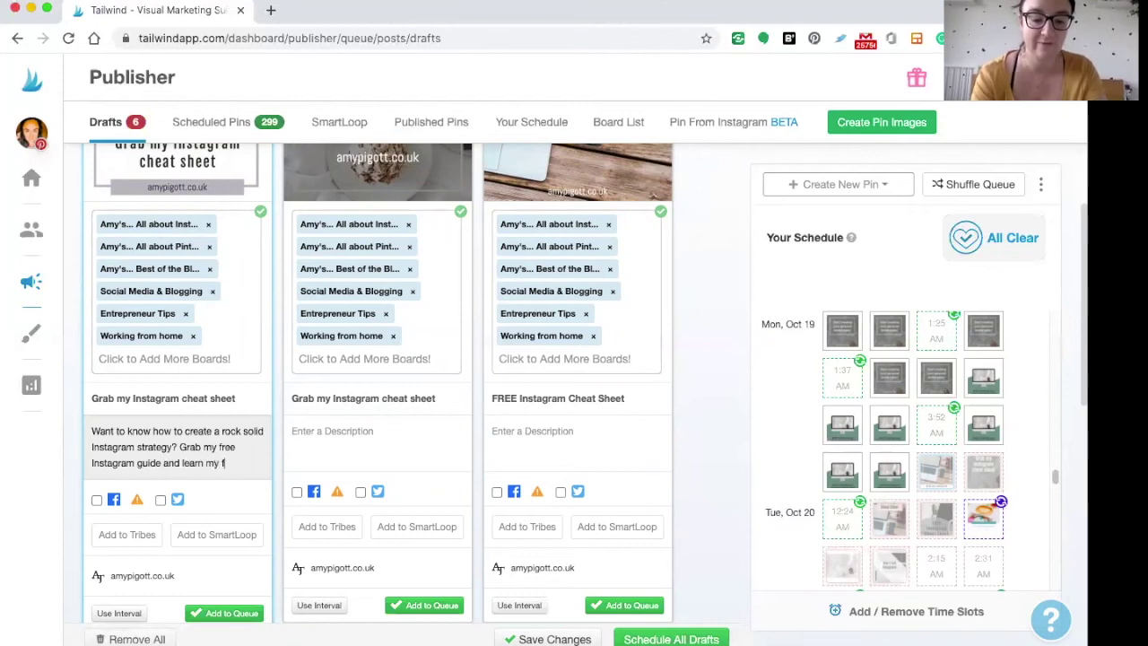
type("avourite tip")
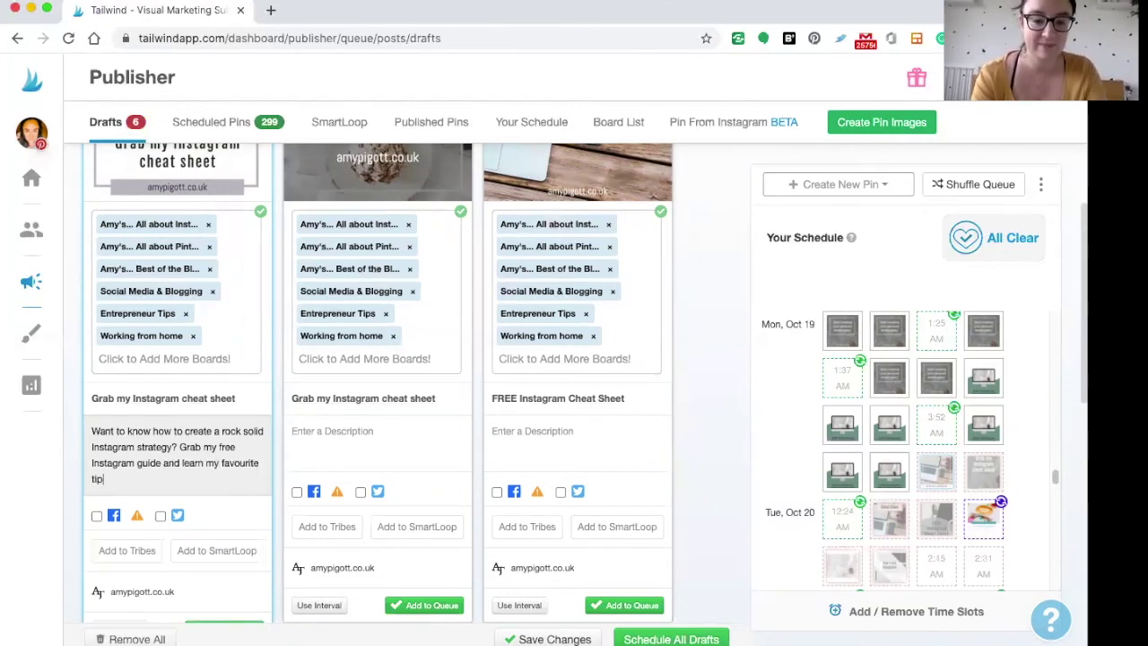
type("s and tricks for")
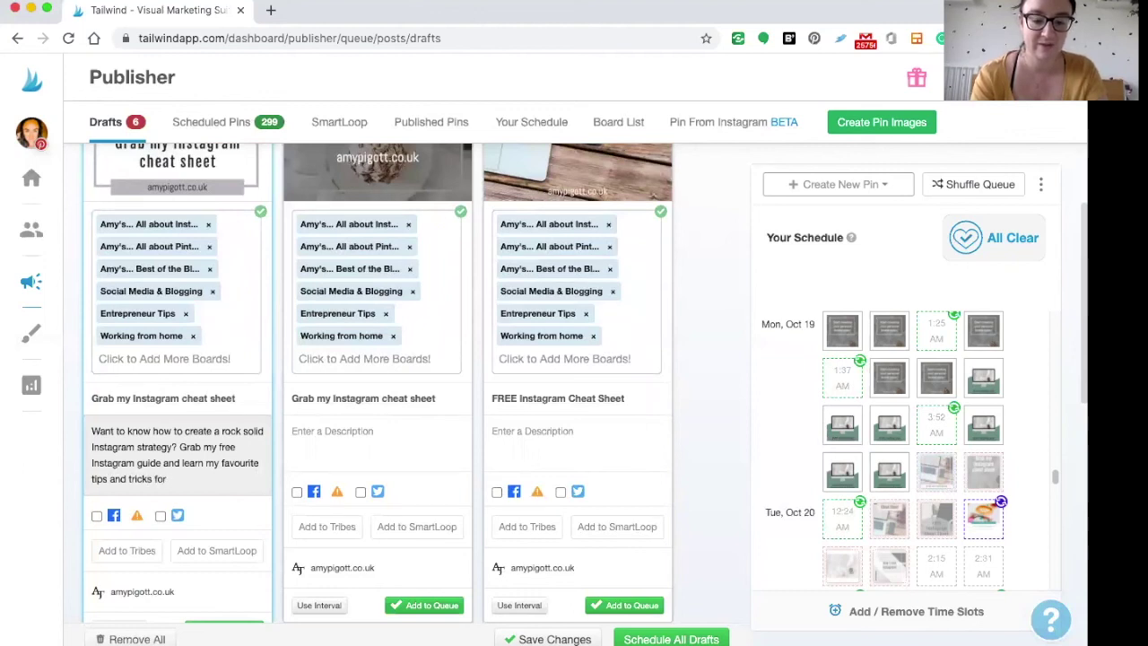
type(" sucess on")
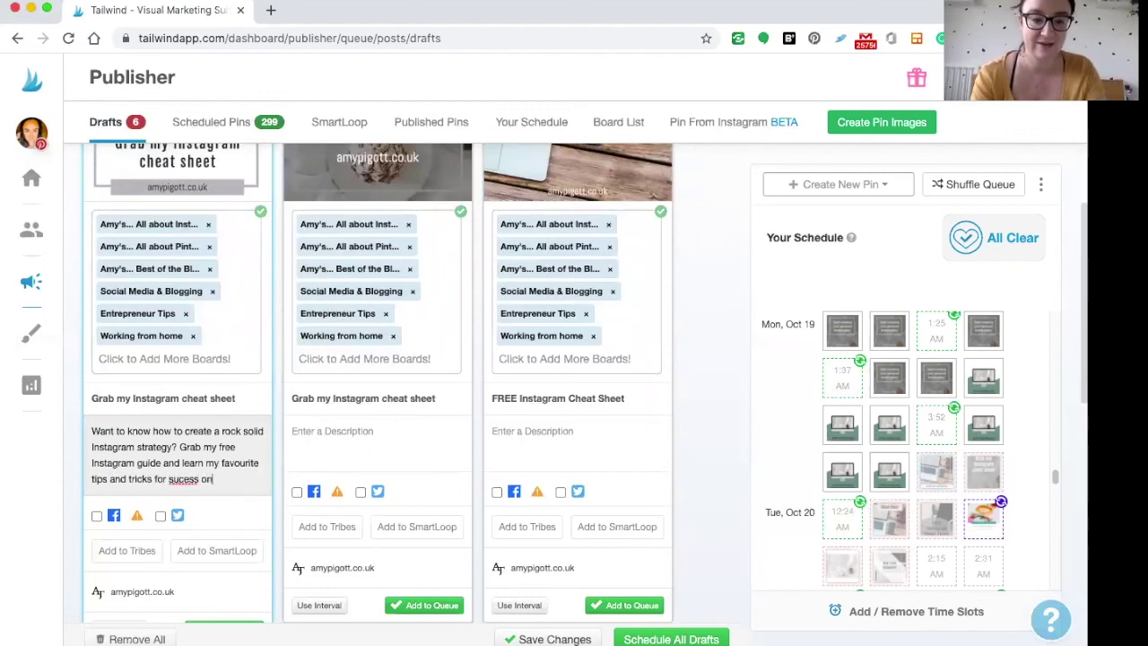
key("BackSpace")
key("BackSpace")
key("BackSpace")
type("c")
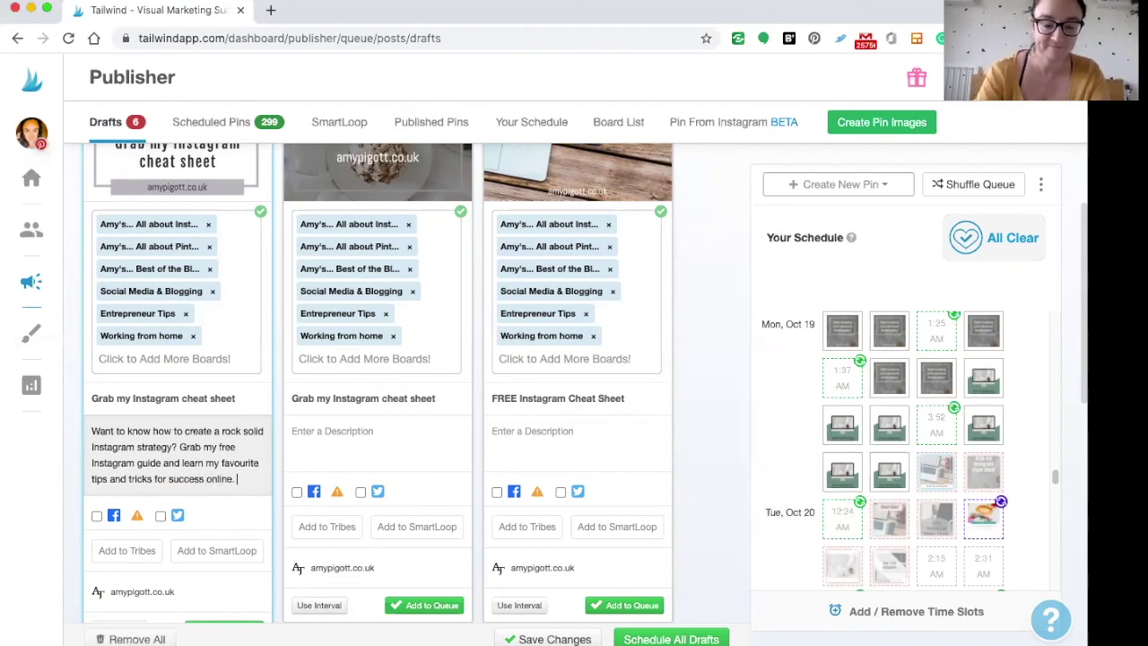
Step: Copy the first draft's description into the description of every other draft
key("super+a")
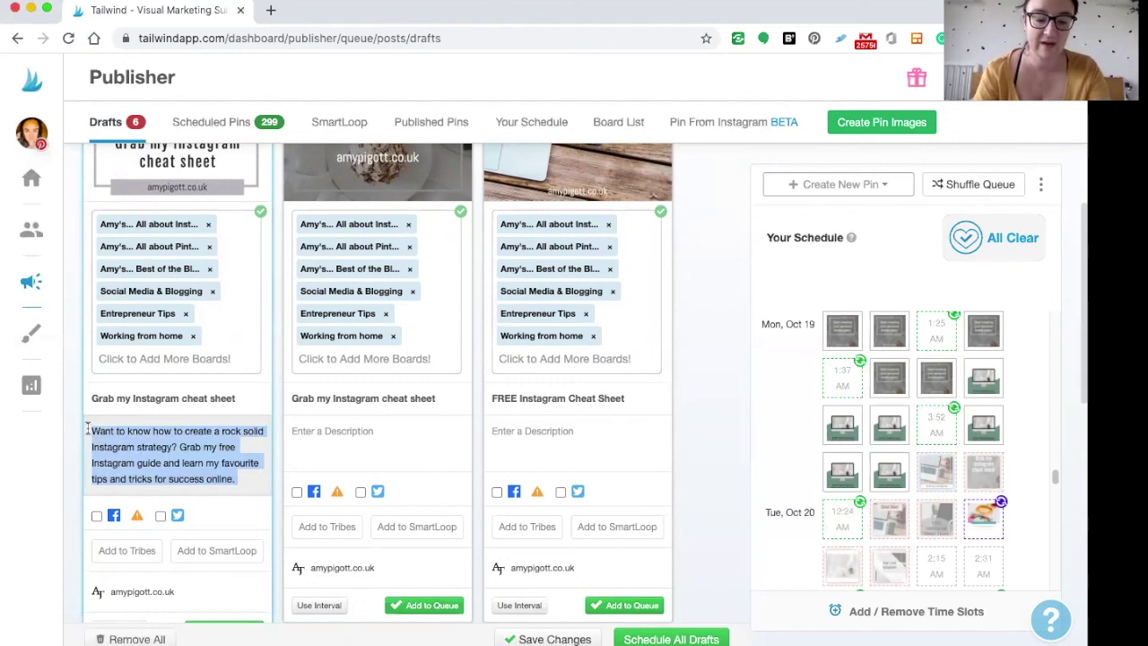
key("super+c")
left_click(377, 447)
key("super+v")
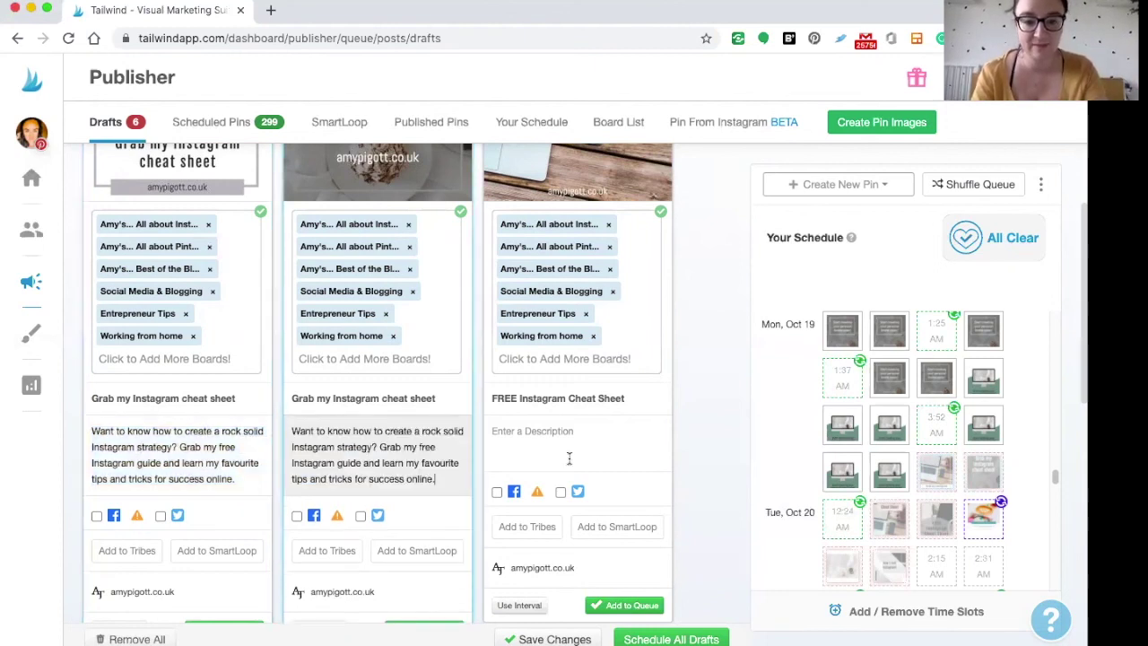
left_click(573, 452)
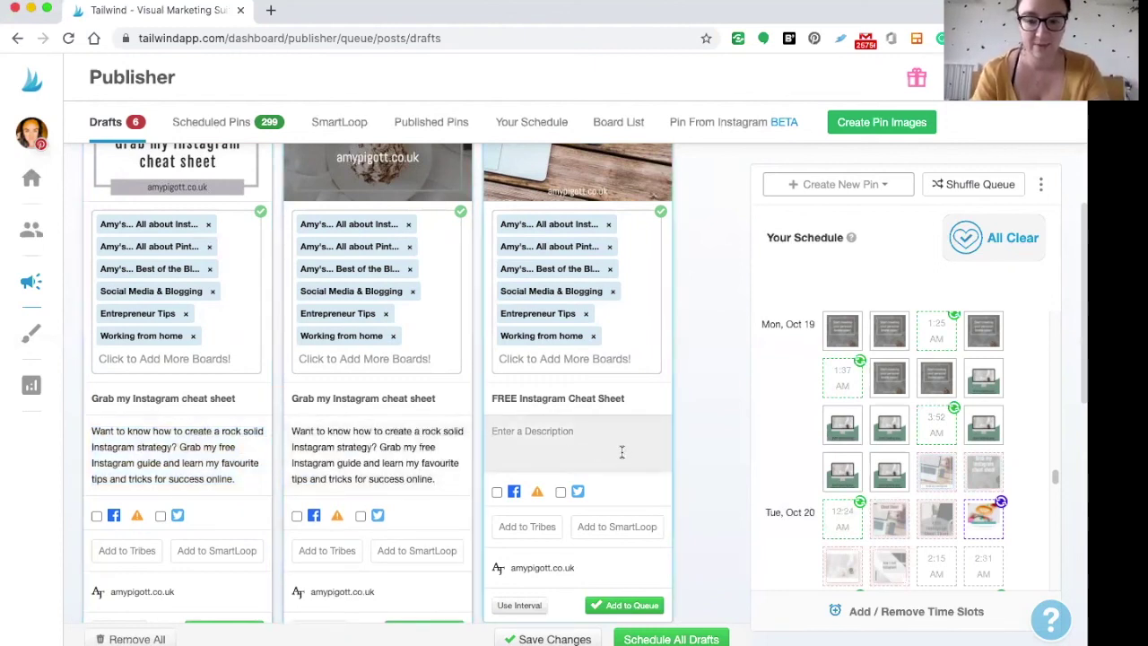
key("super+v")
scroll(701, 446, "down", 8)
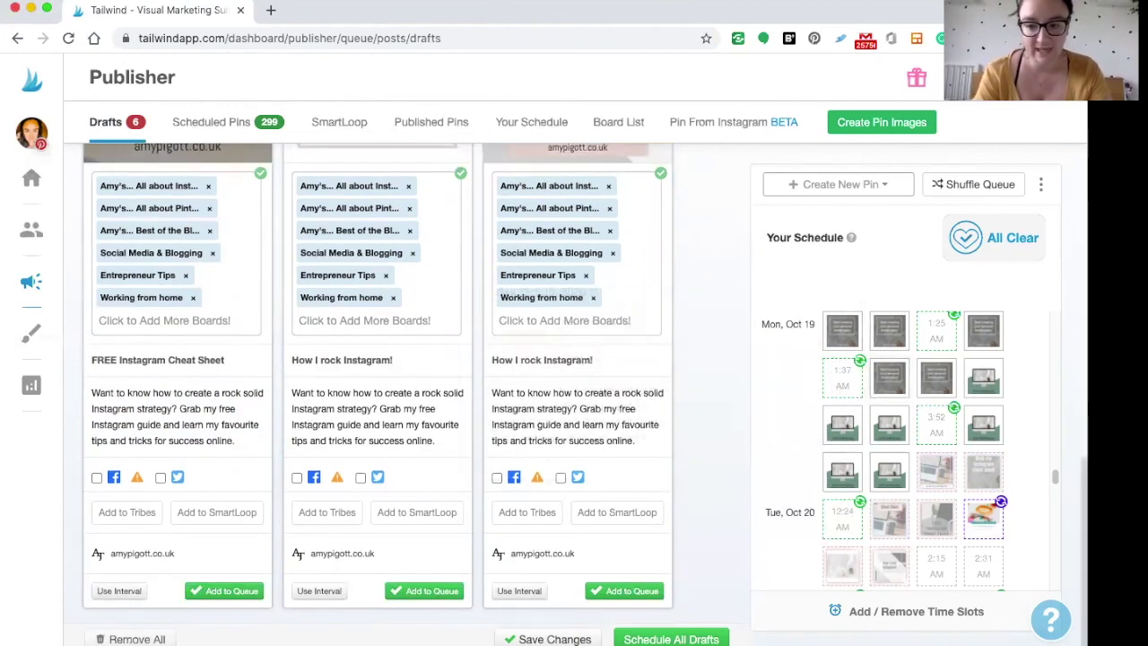
Step: Review the boards, titles and descriptions of the drafts and schedule all of them
scroll(377, 394, "up", 2)
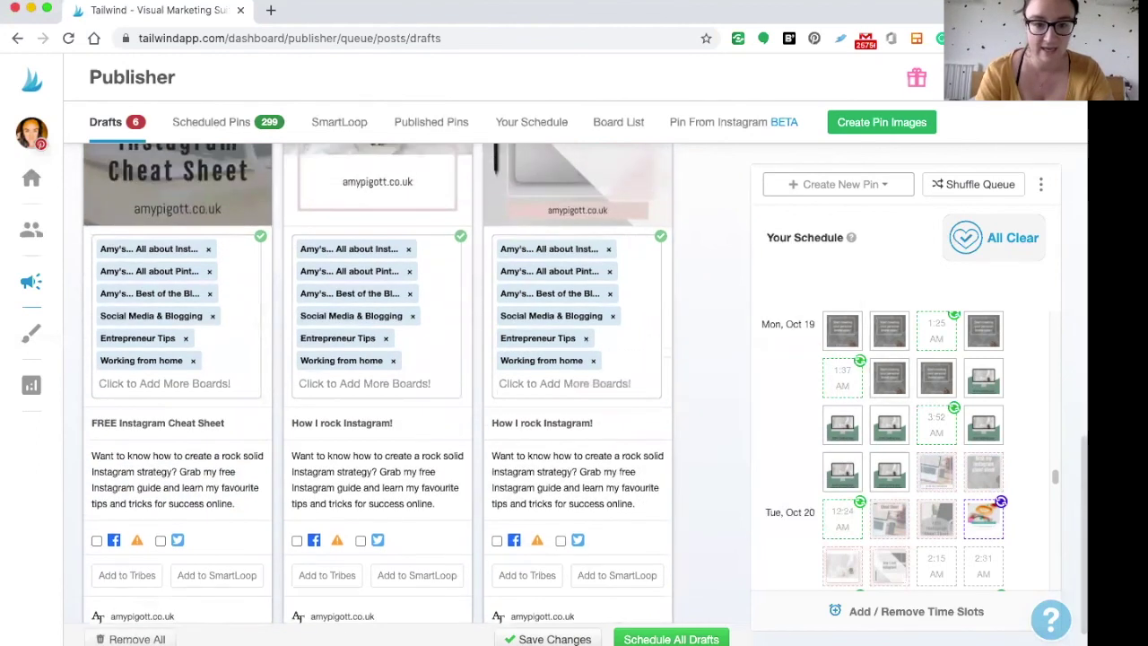
scroll(378, 395, "up", 2)
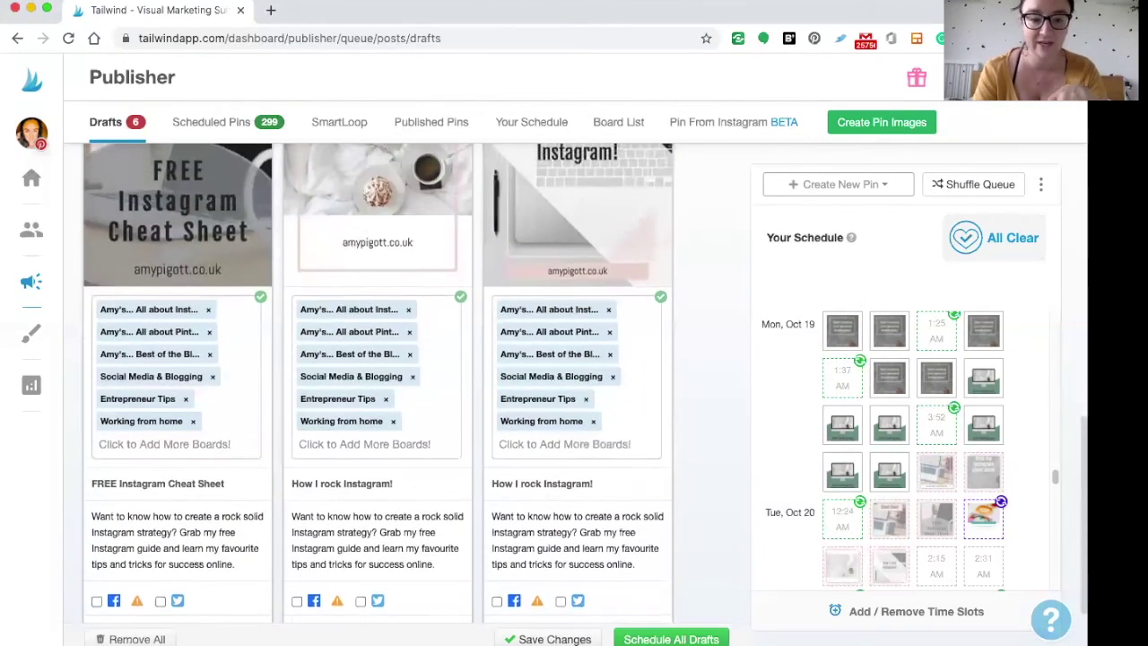
scroll(378, 395, "up", 6)
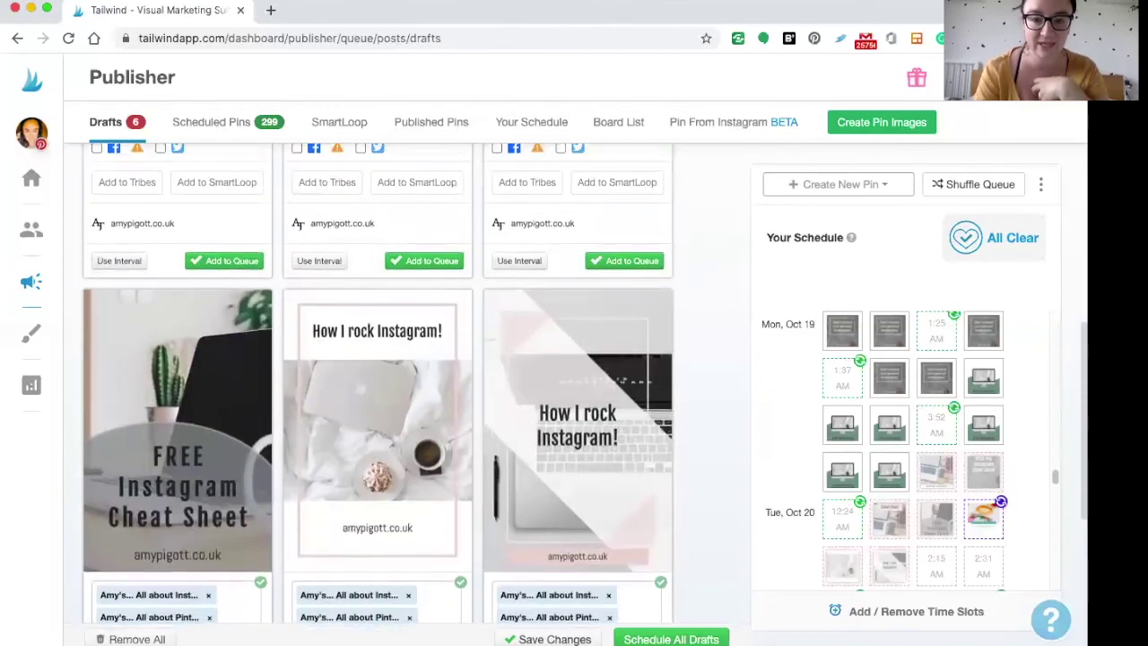
scroll(378, 395, "up", 4)
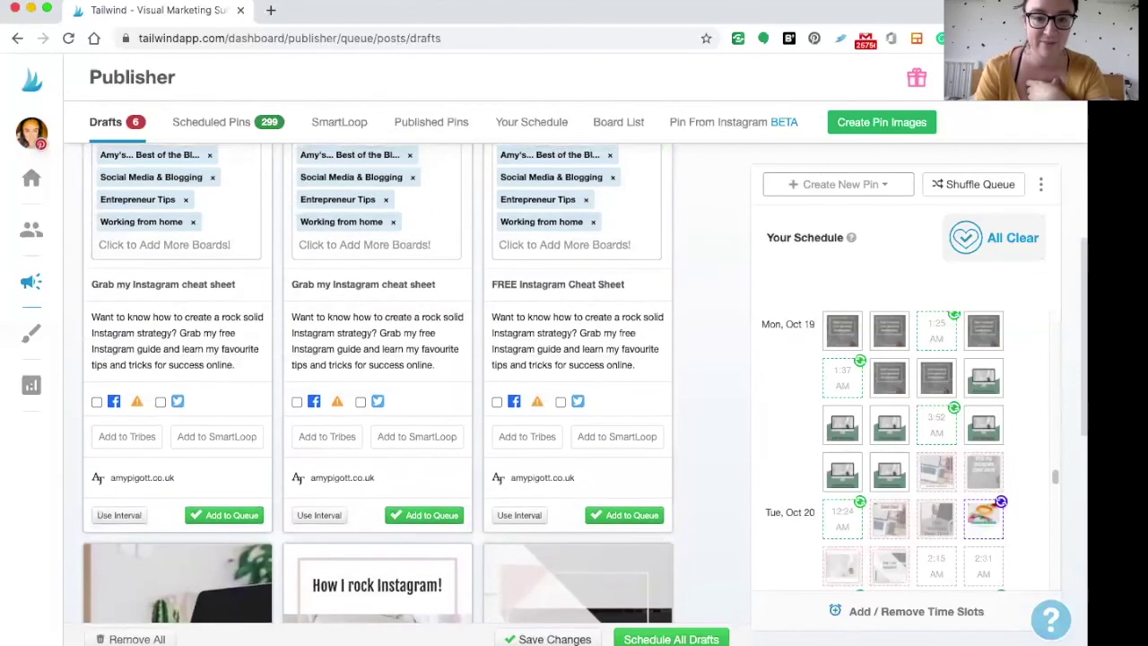
scroll(377, 394, "up", 7)
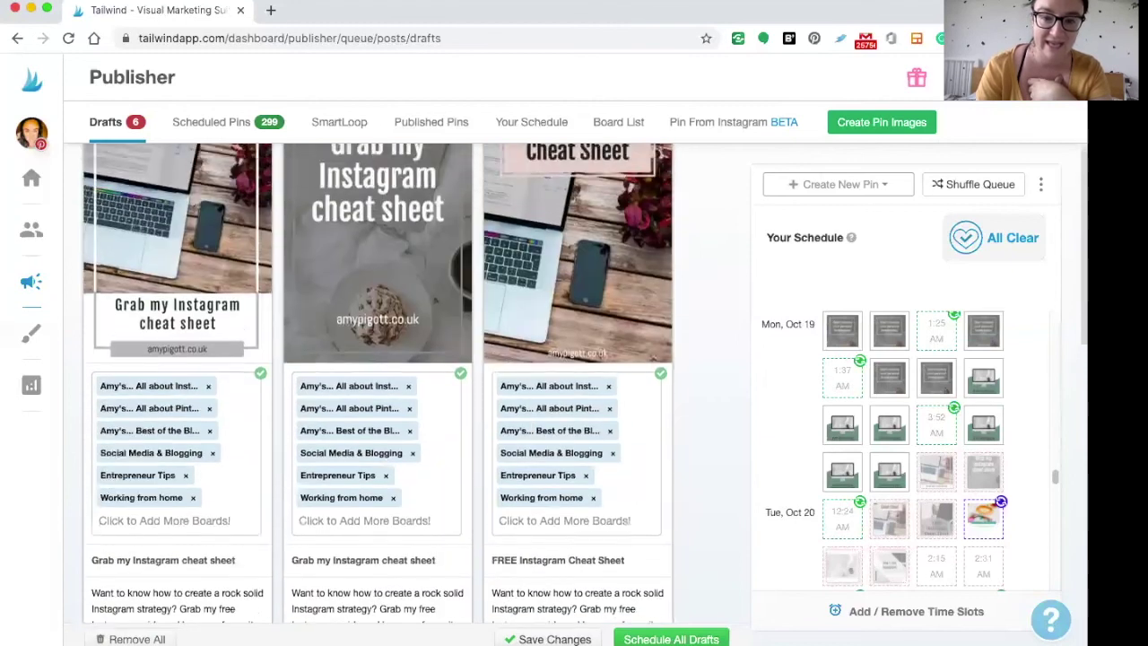
scroll(378, 395, "up", 1)
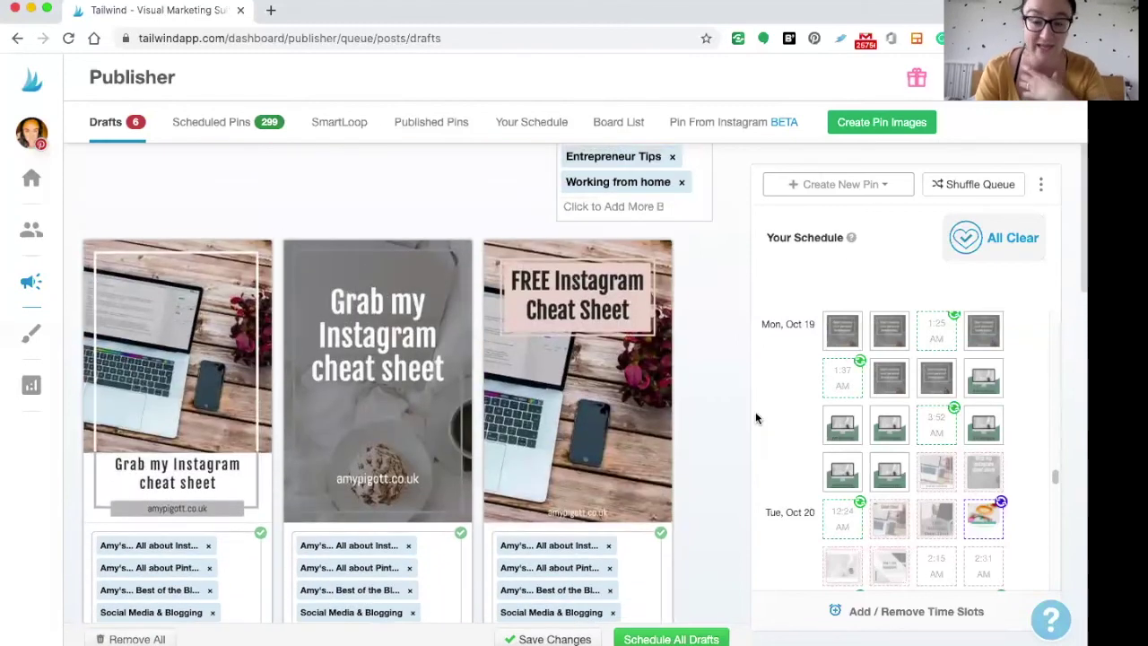
left_click(671, 639)
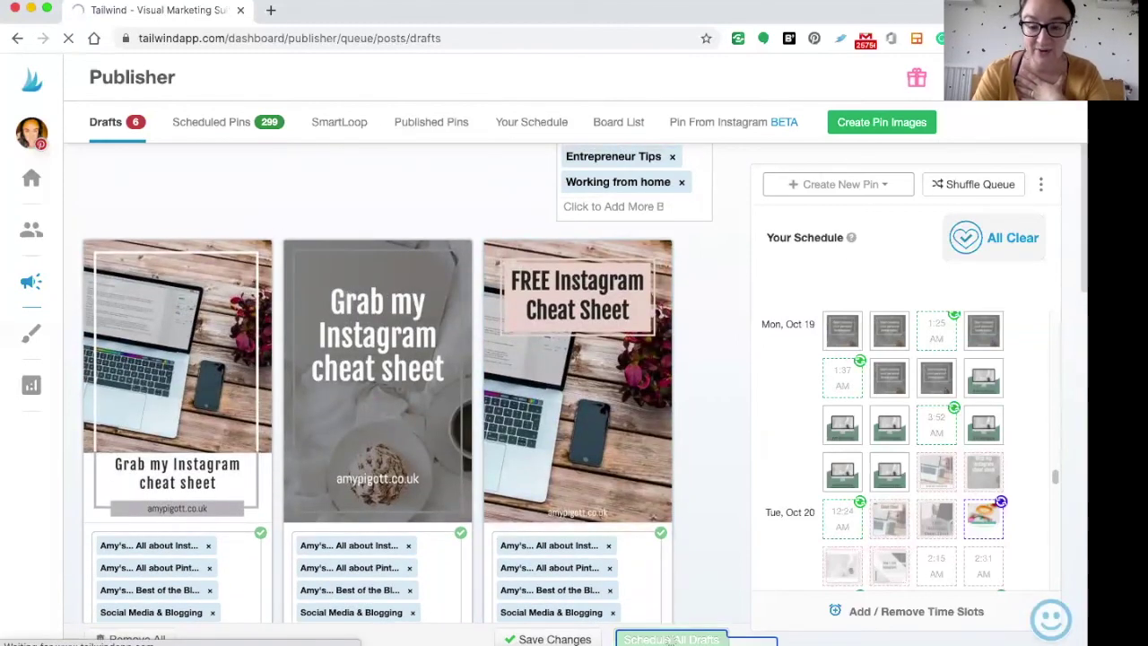